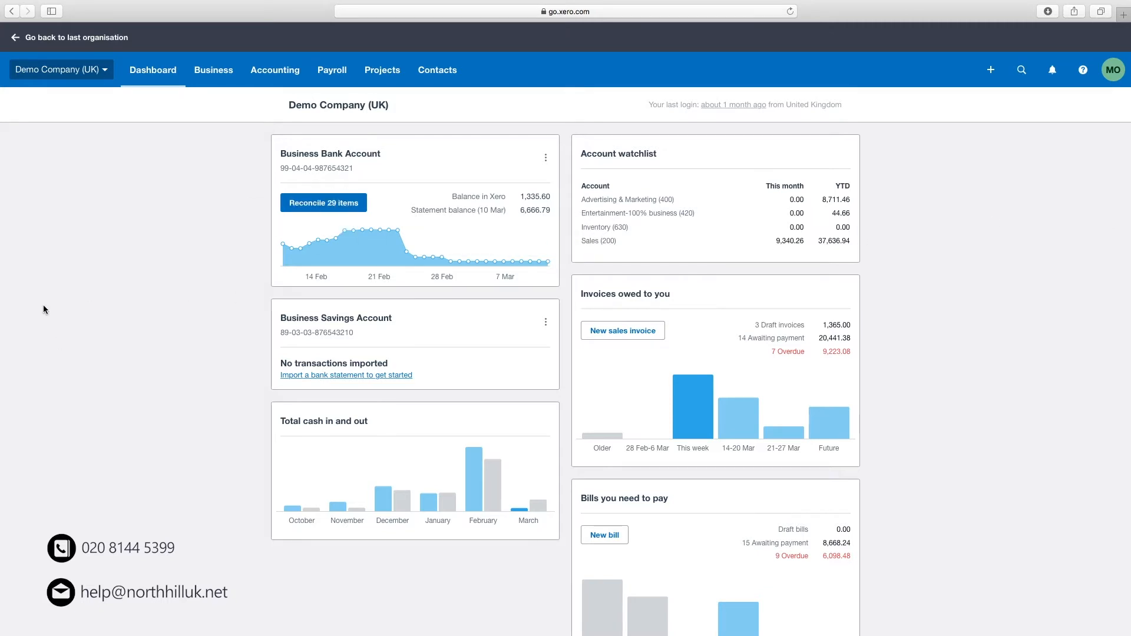
Start a new draft project for the contact Bayside Club
left_click(380, 72)
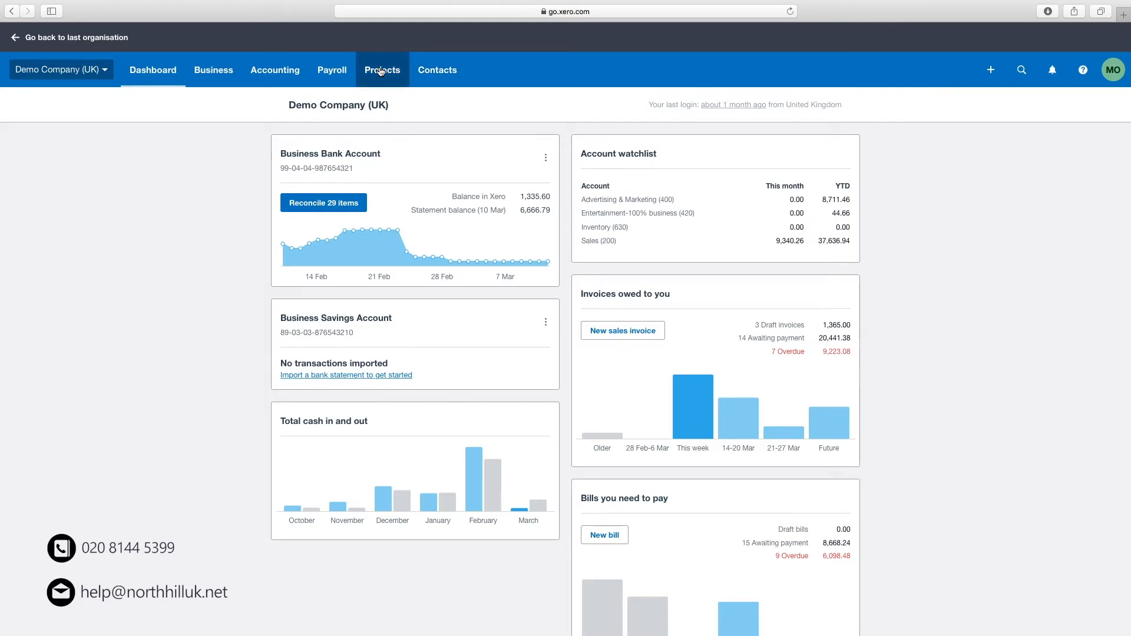
left_click(393, 108)
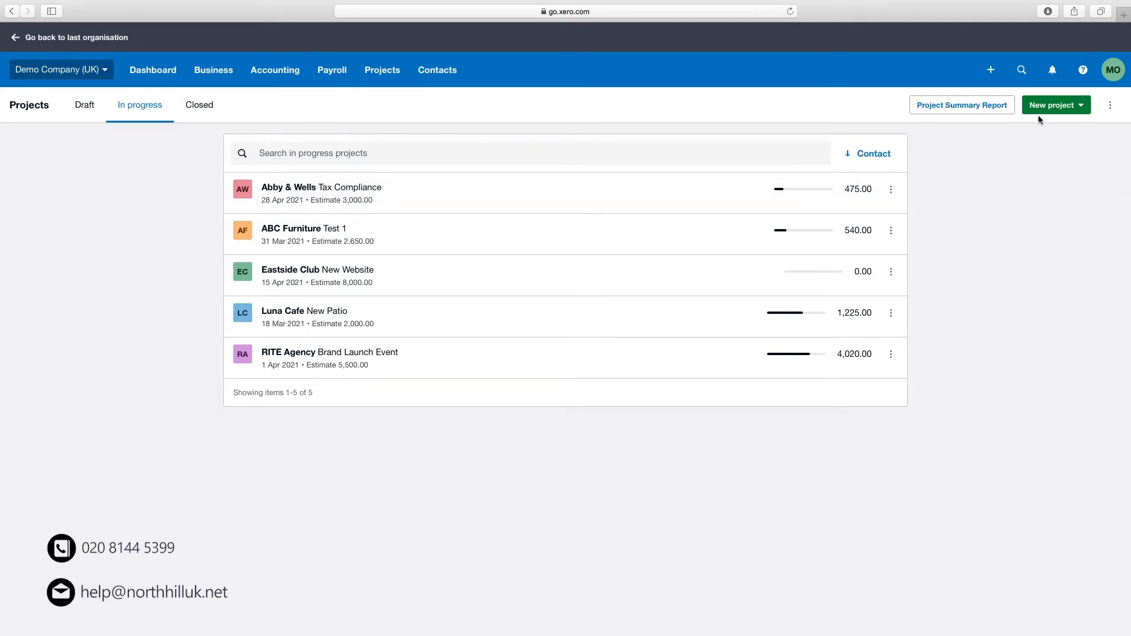
left_click(1057, 106)
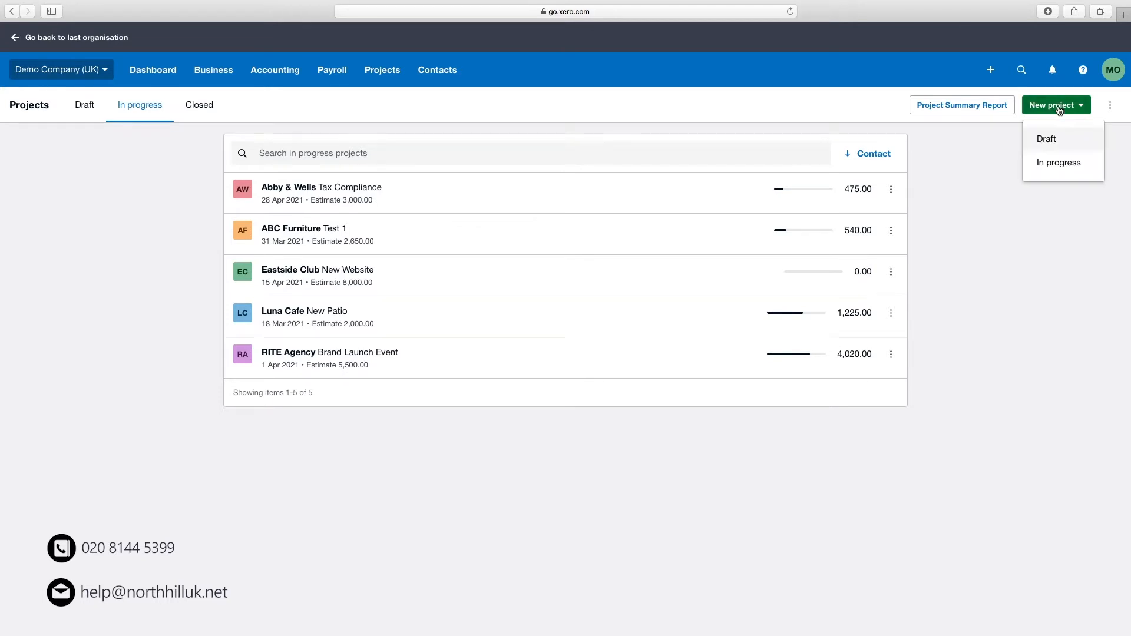
left_click(1058, 141)
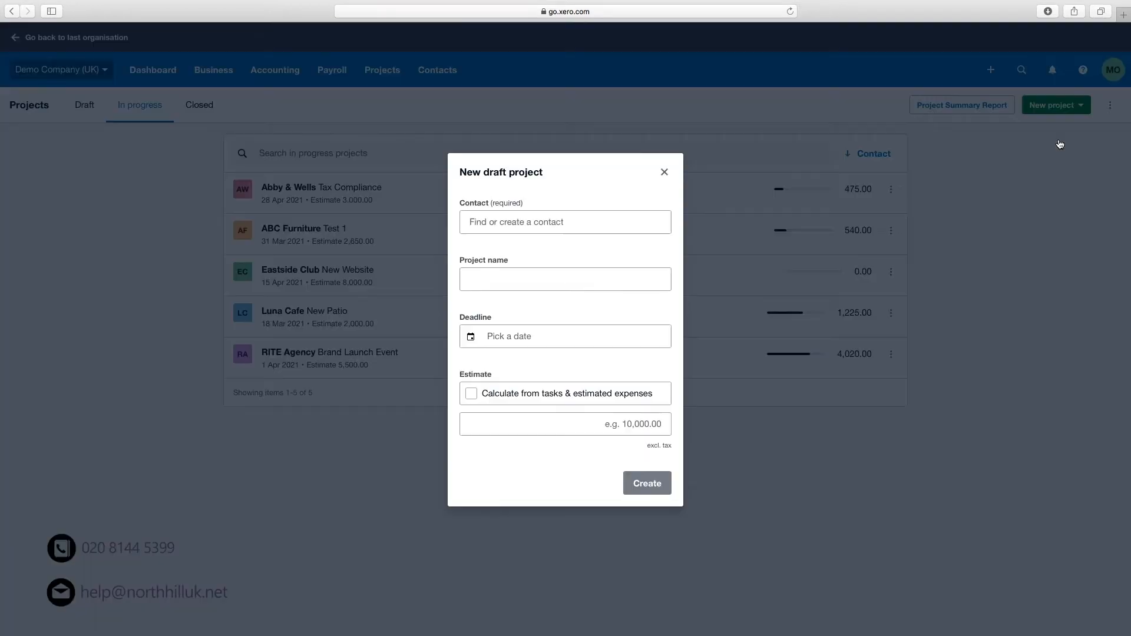
left_click(577, 223)
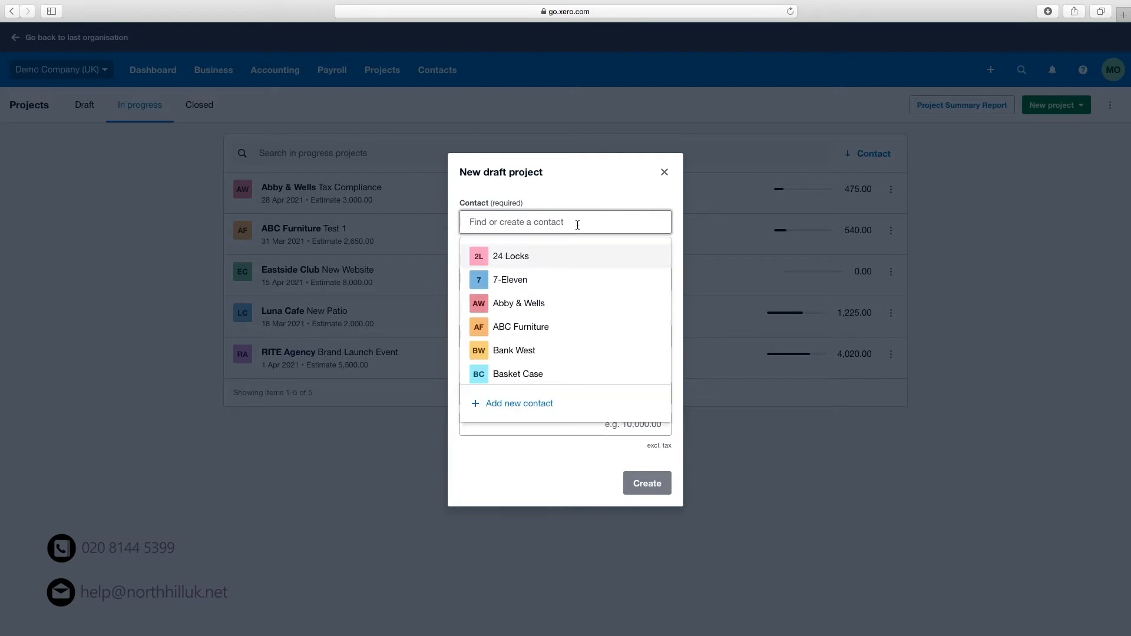
scroll(583, 247, "down", 1)
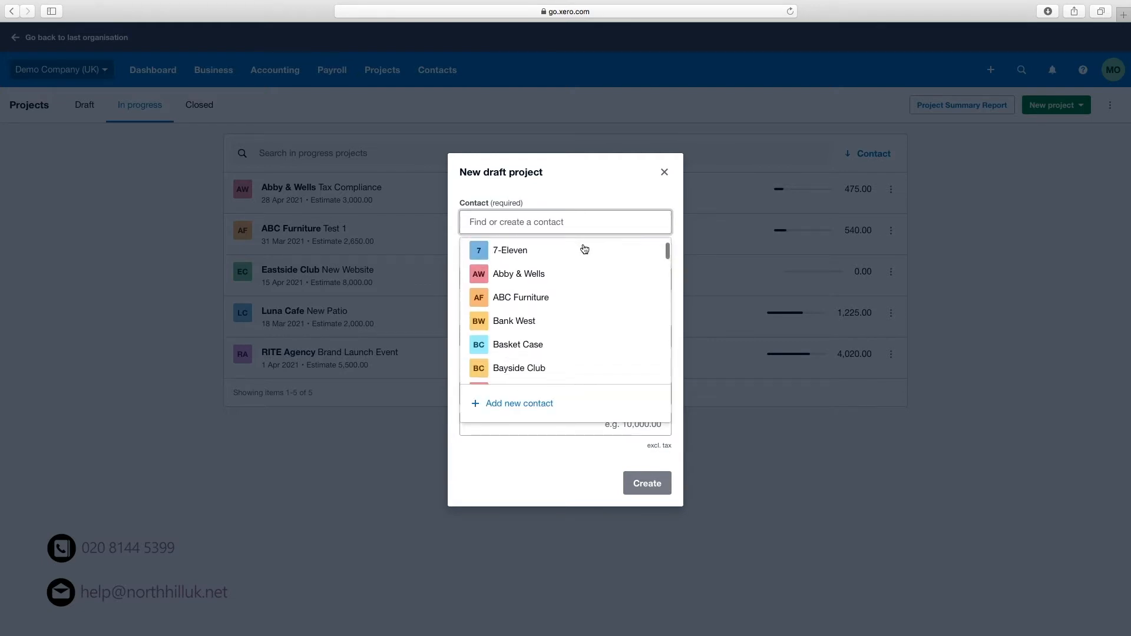
scroll(584, 249, "down", 1)
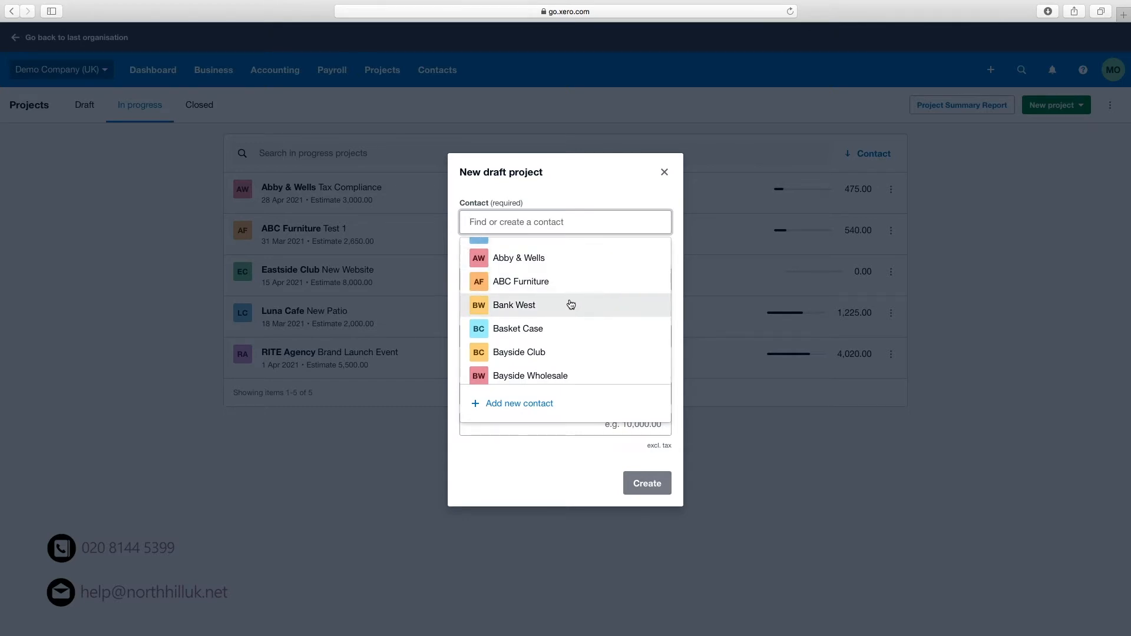
left_click(557, 352)
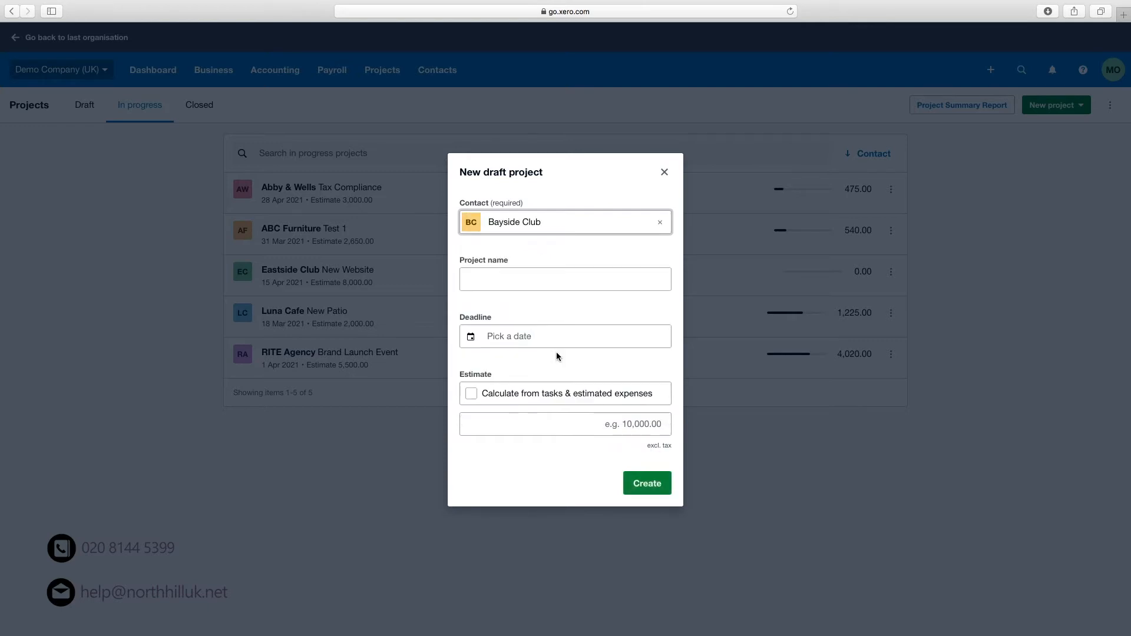
Name the draft project "London Central - Tiliing of floor"
left_click(515, 270)
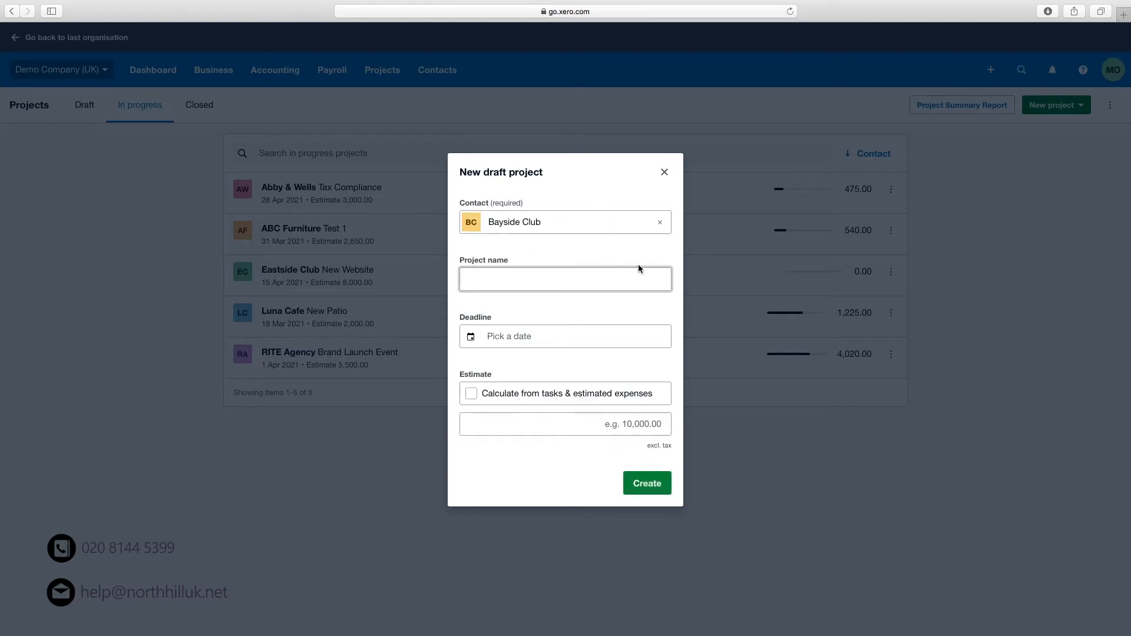
type("London Central - Tiliing of floor")
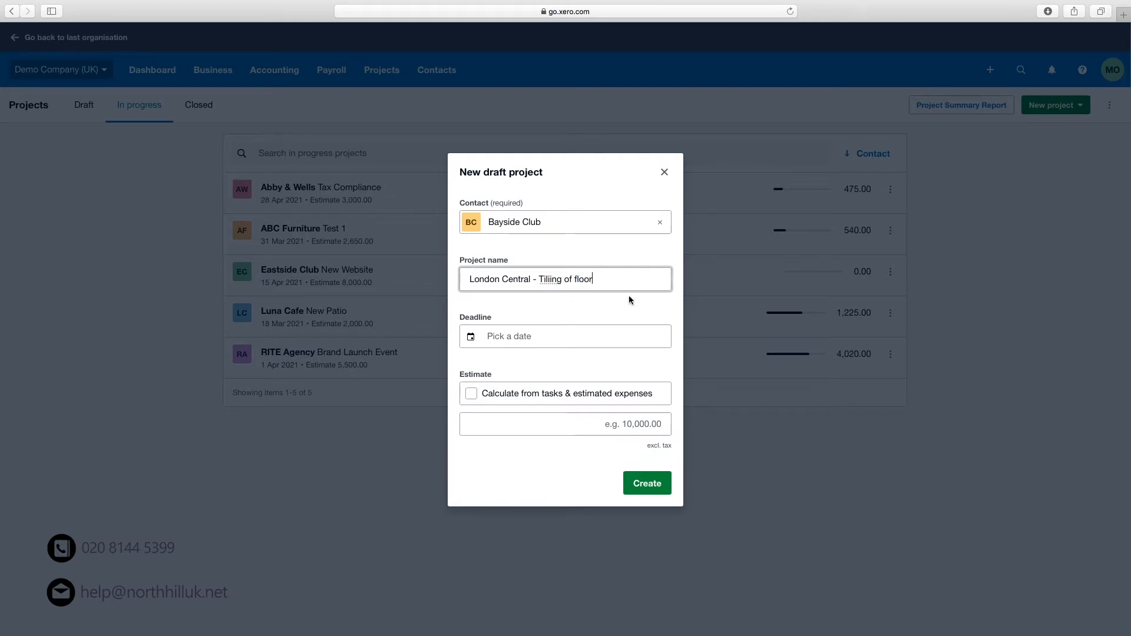
left_click(651, 301)
Set the deadline to 31 Mar 2021, have the estimate calculated from tasks and estimated expenses, and create the project
left_click(515, 336)
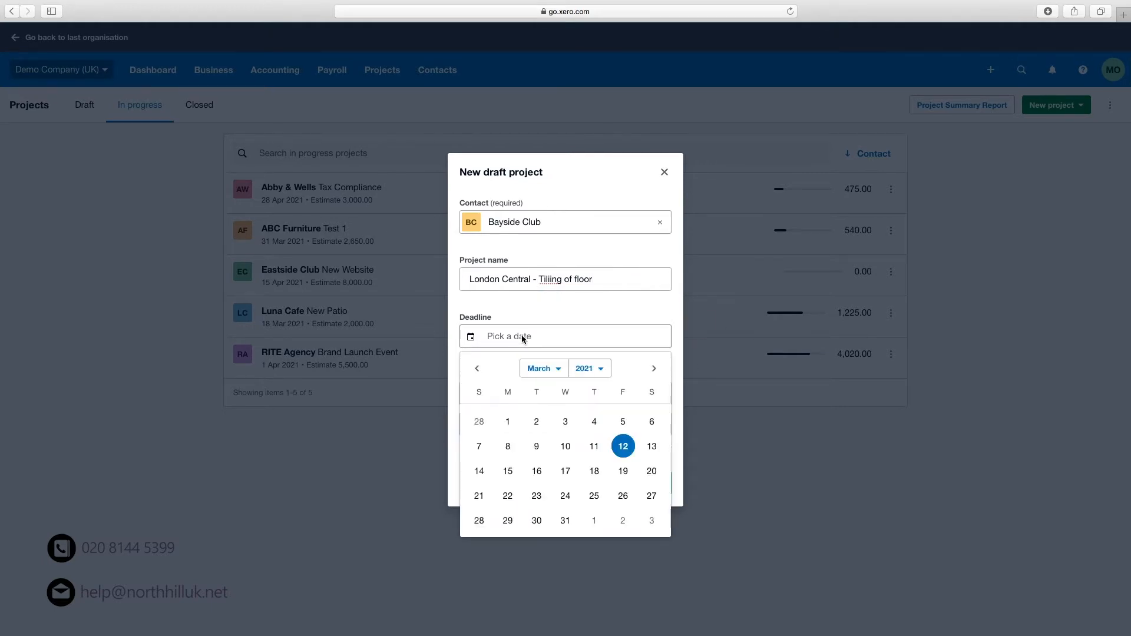
left_click(569, 524)
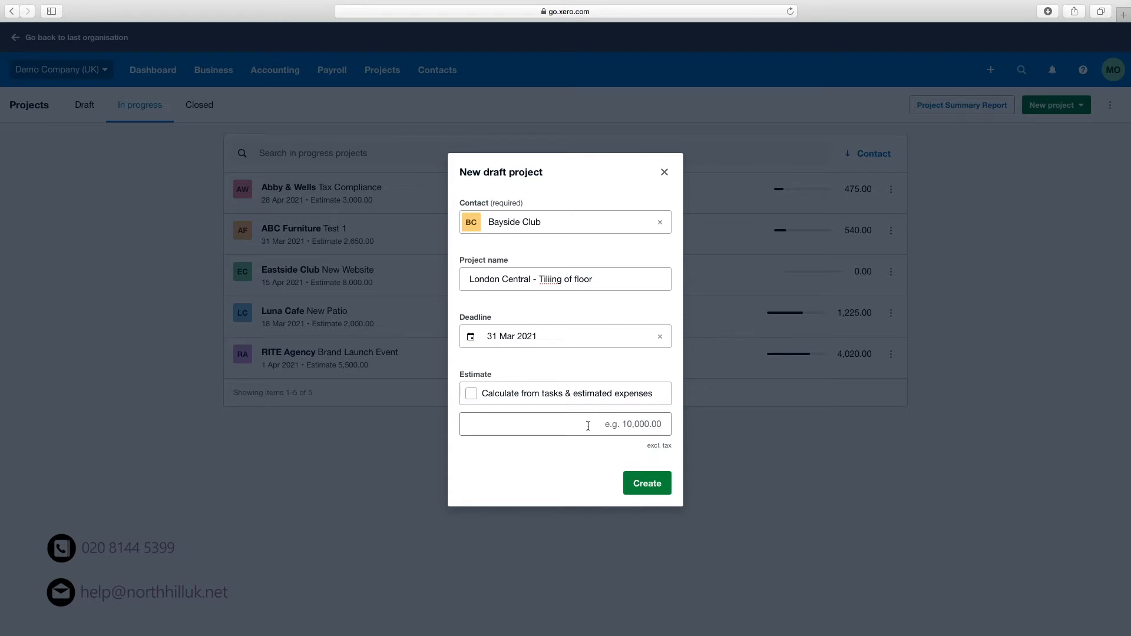
left_click(477, 396)
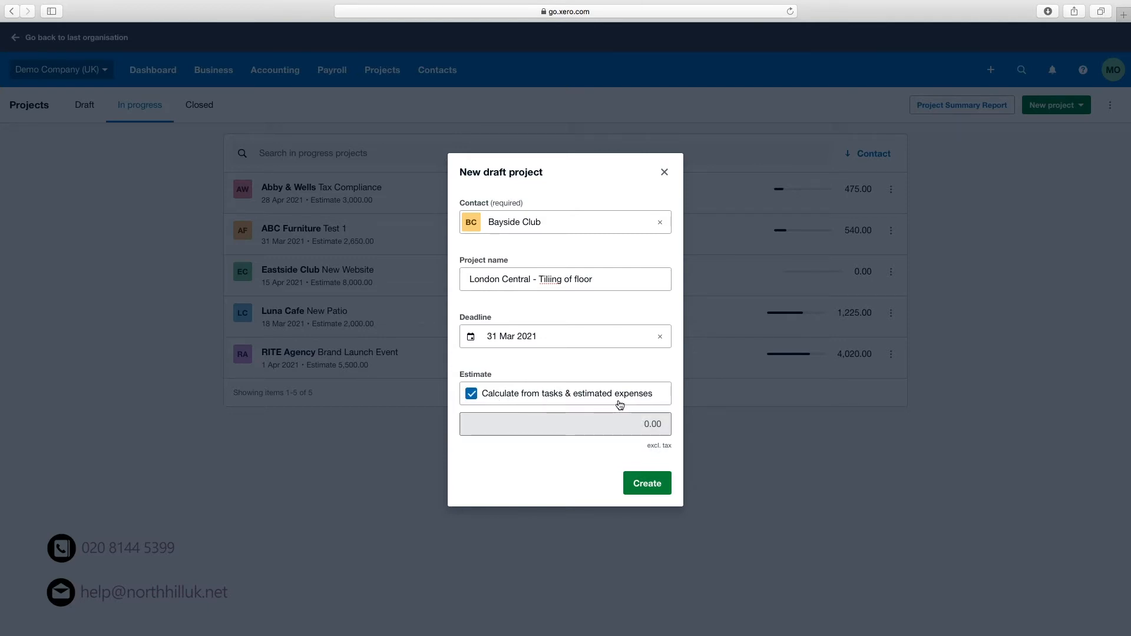
left_click(648, 484)
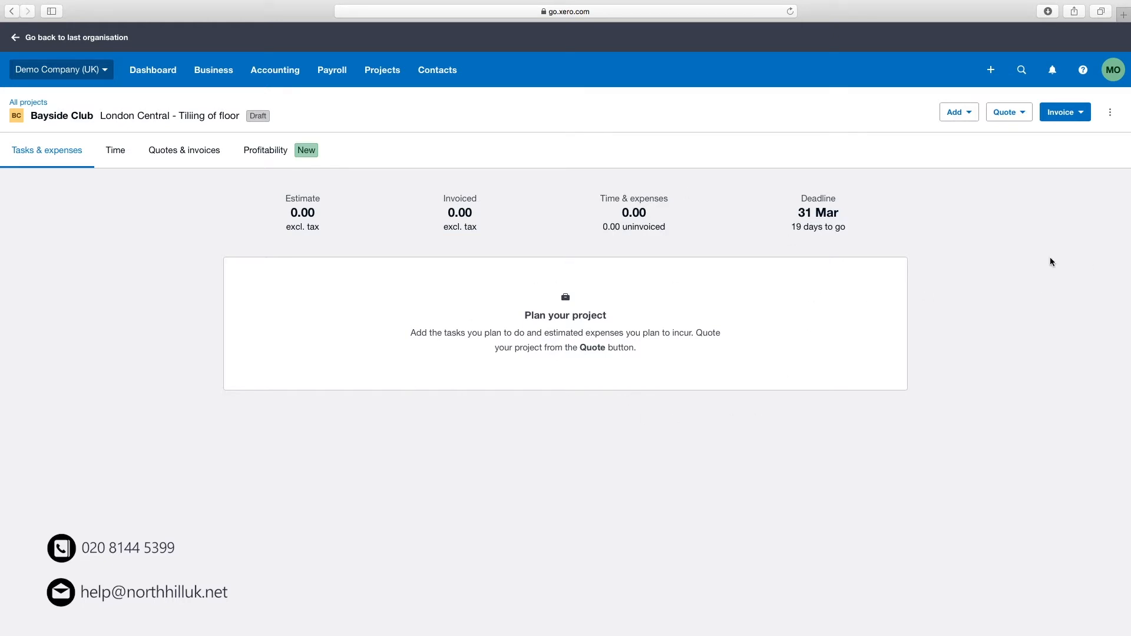
Start a new project task named Tiler
left_click(958, 112)
left_click(987, 151)
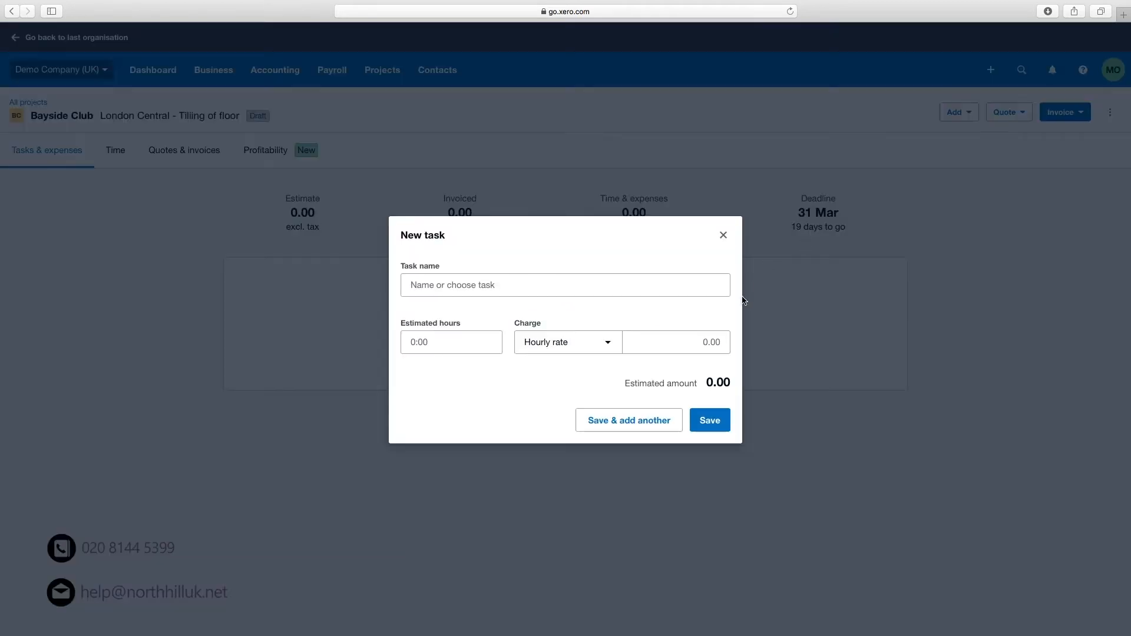
left_click(463, 285)
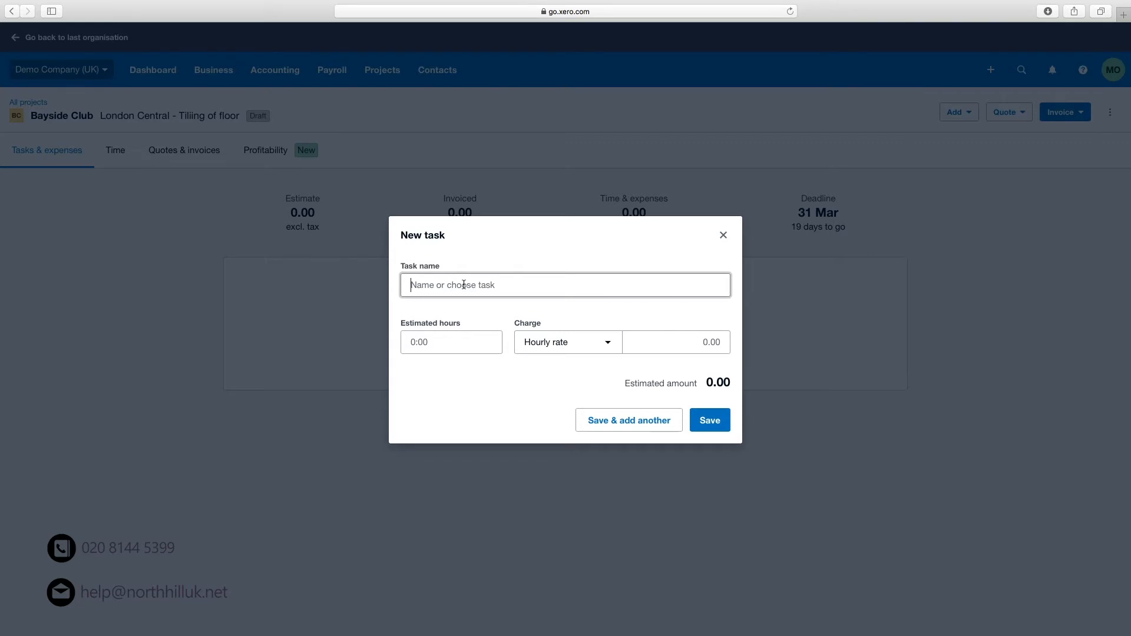
type("Tiler")
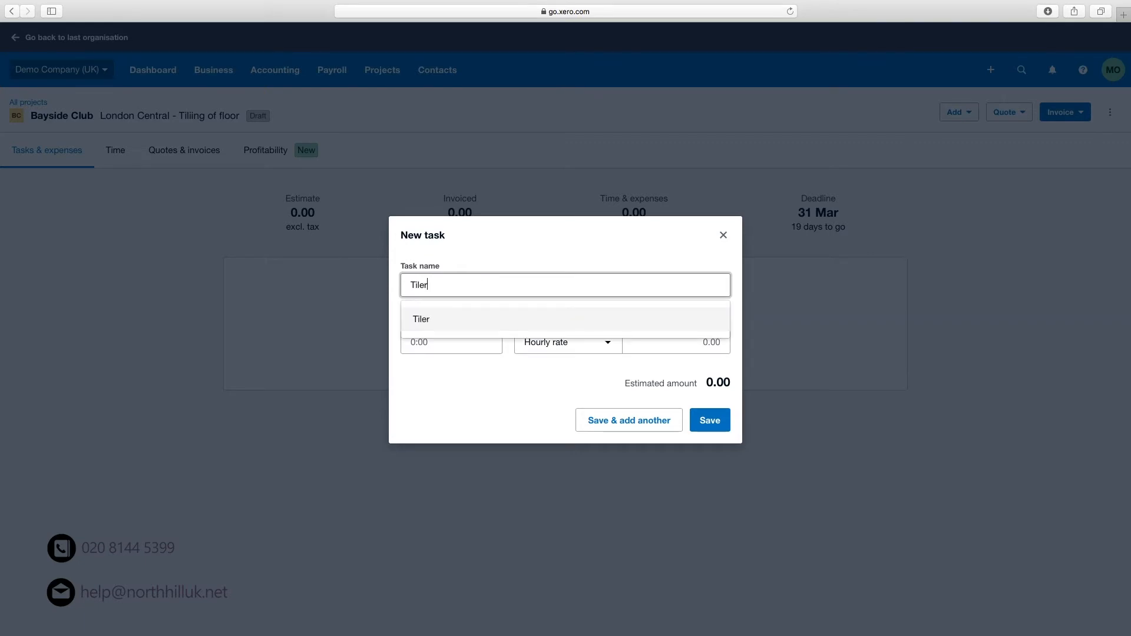
left_click(493, 252)
Give the Tiler task 40 estimated hours at an hourly rate of 35.00 and save it
left_click(465, 350)
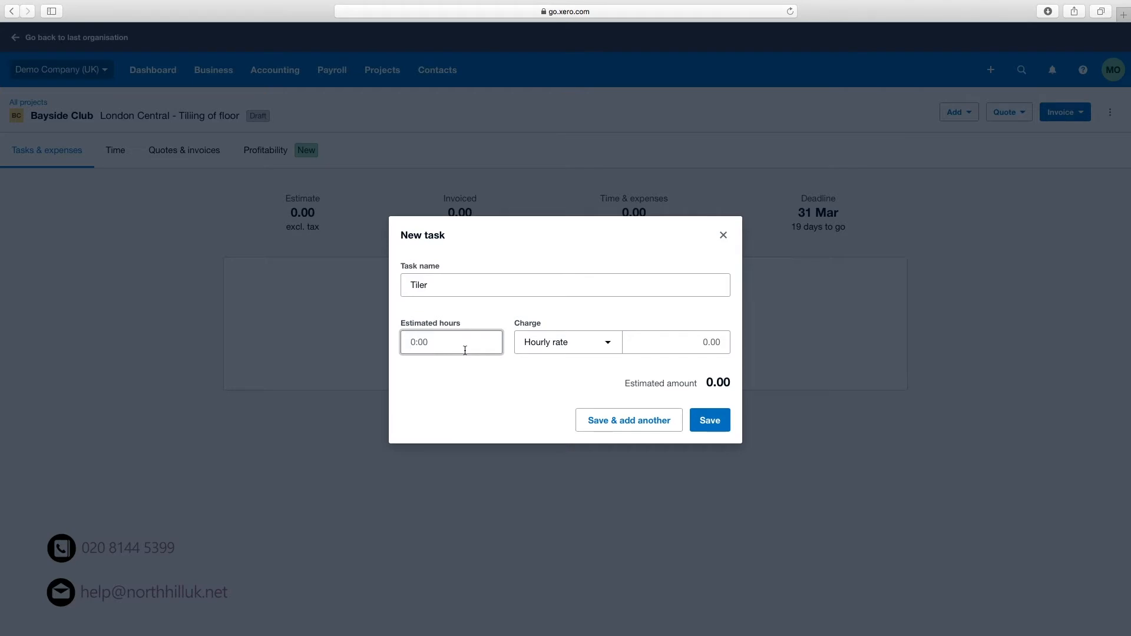
type("40")
left_click(711, 347)
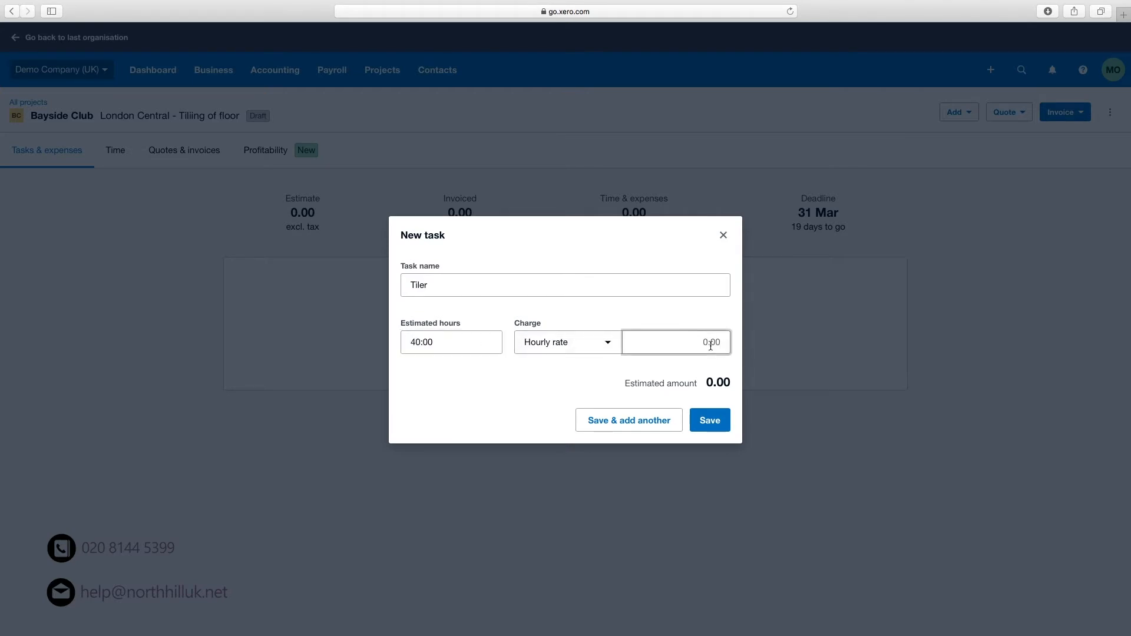
type("35")
left_click(488, 387)
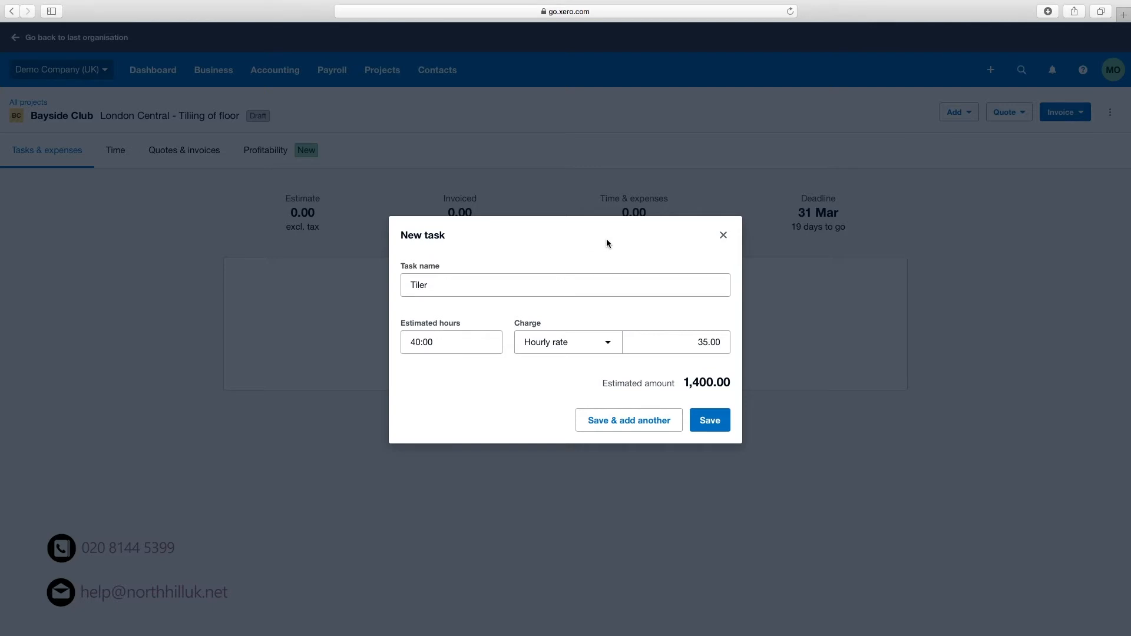
left_click(710, 421)
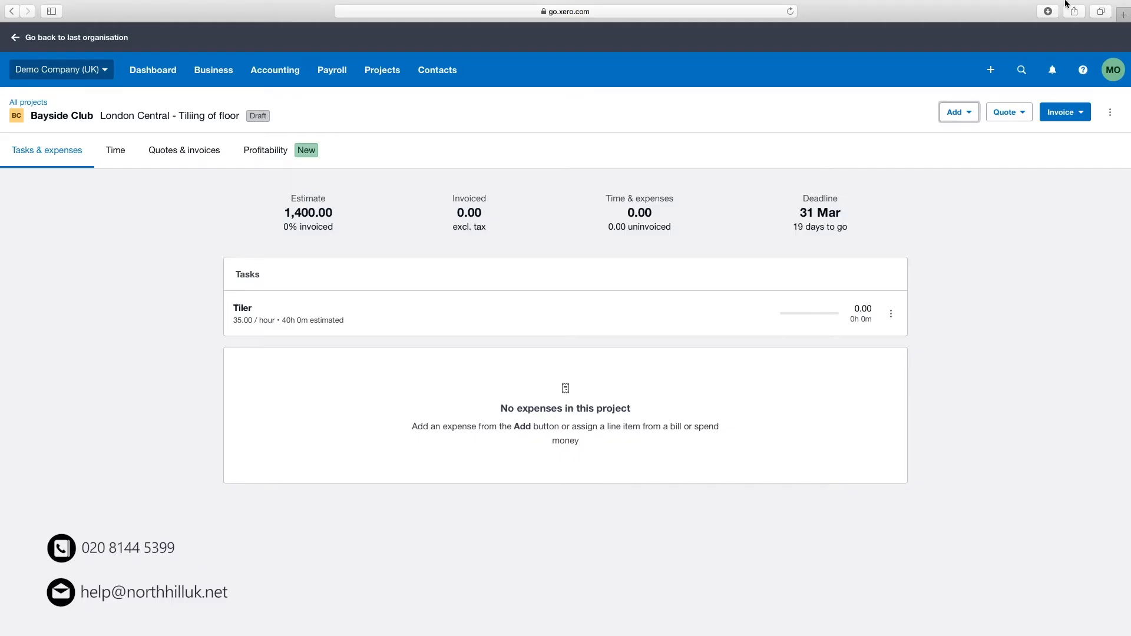
Start another project task named Supervisor
left_click(975, 113)
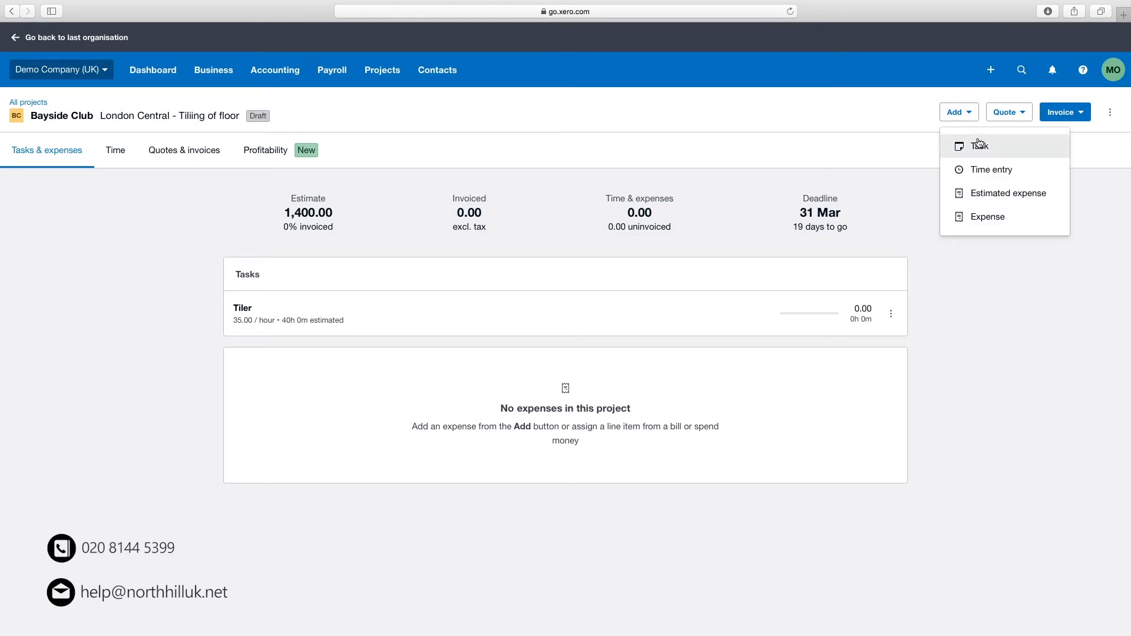
left_click(979, 143)
right_click(489, 278)
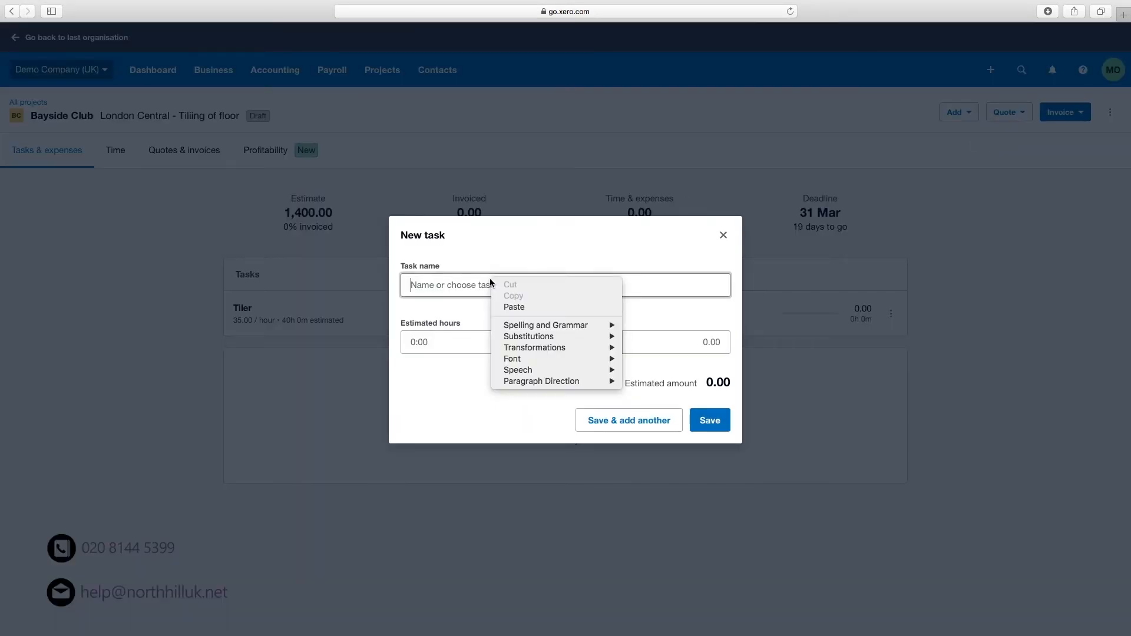
left_click(535, 247)
left_click(434, 282)
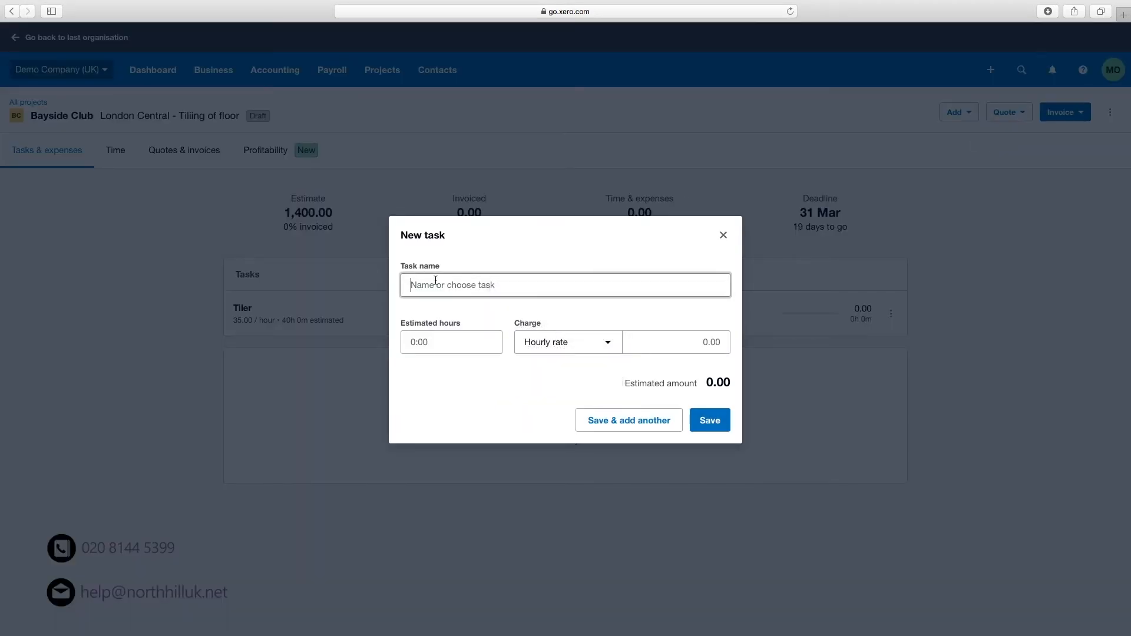
type("Supervi")
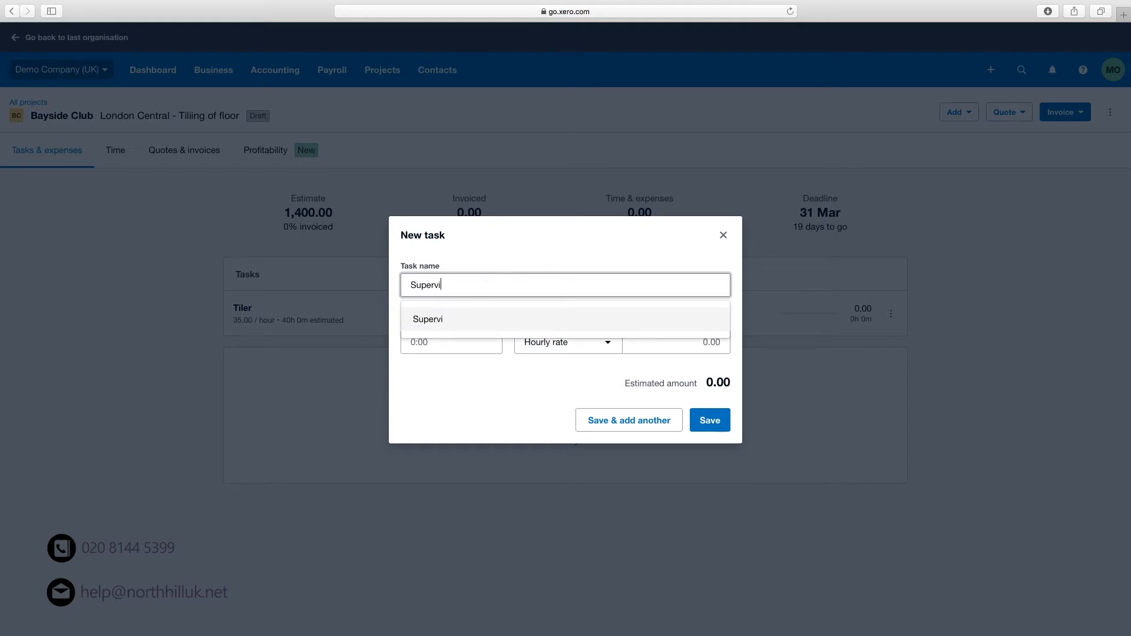
type("sor")
left_click(440, 322)
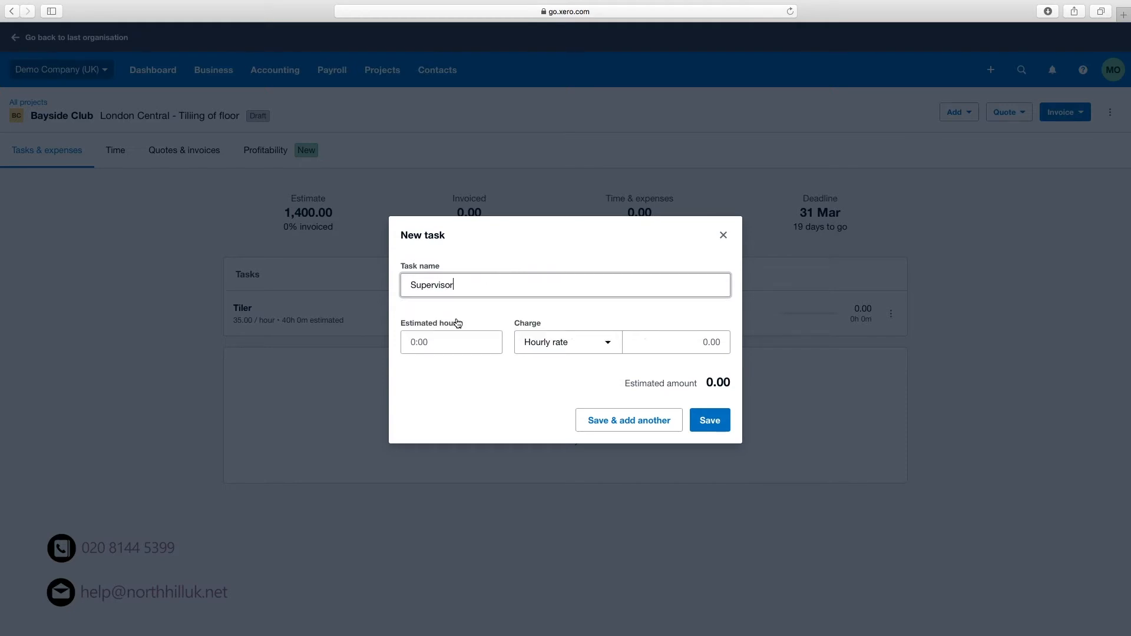
Give the Supervisor task 10 estimated hours at an hourly rate of 60.00 and save it
left_click(465, 342)
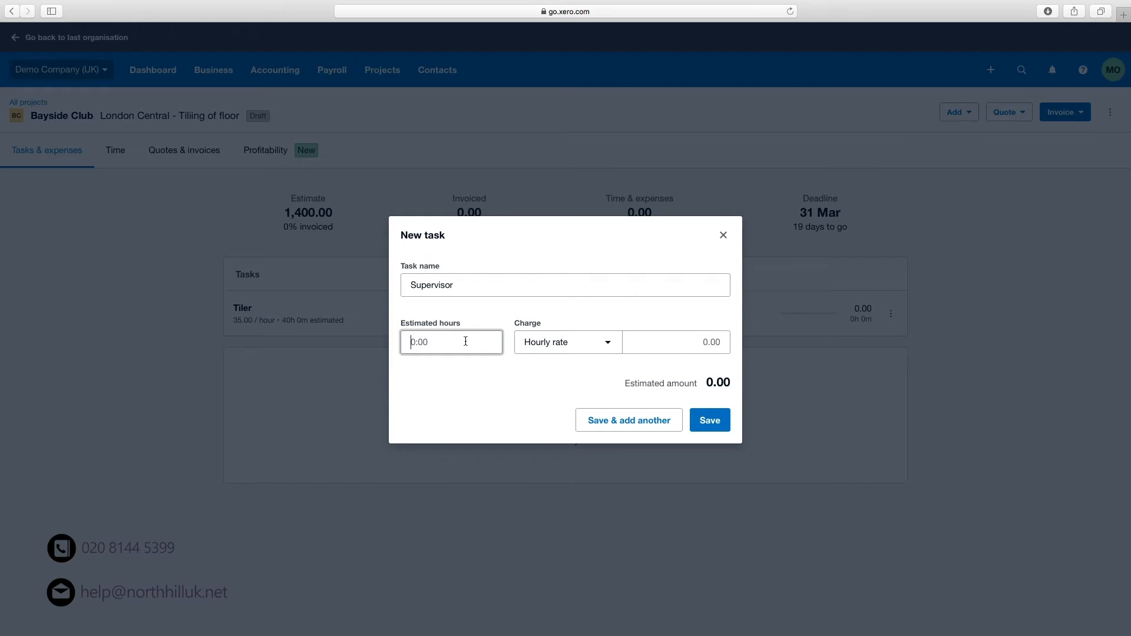
type("10")
left_click_drag(497, 382, 731, 384)
left_click(695, 341)
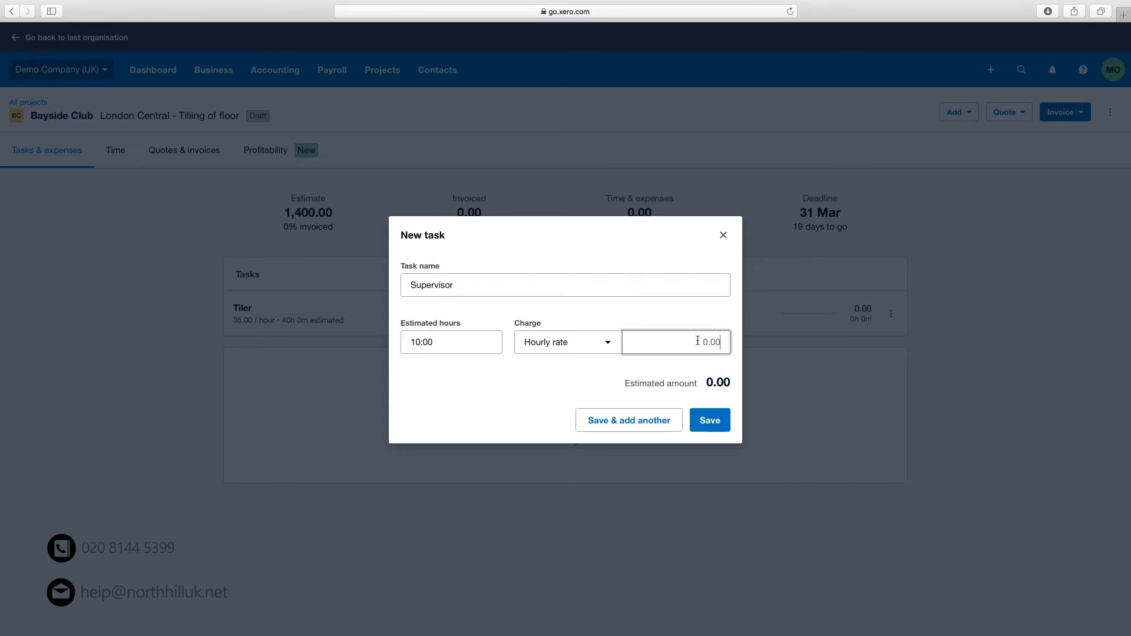
type("60")
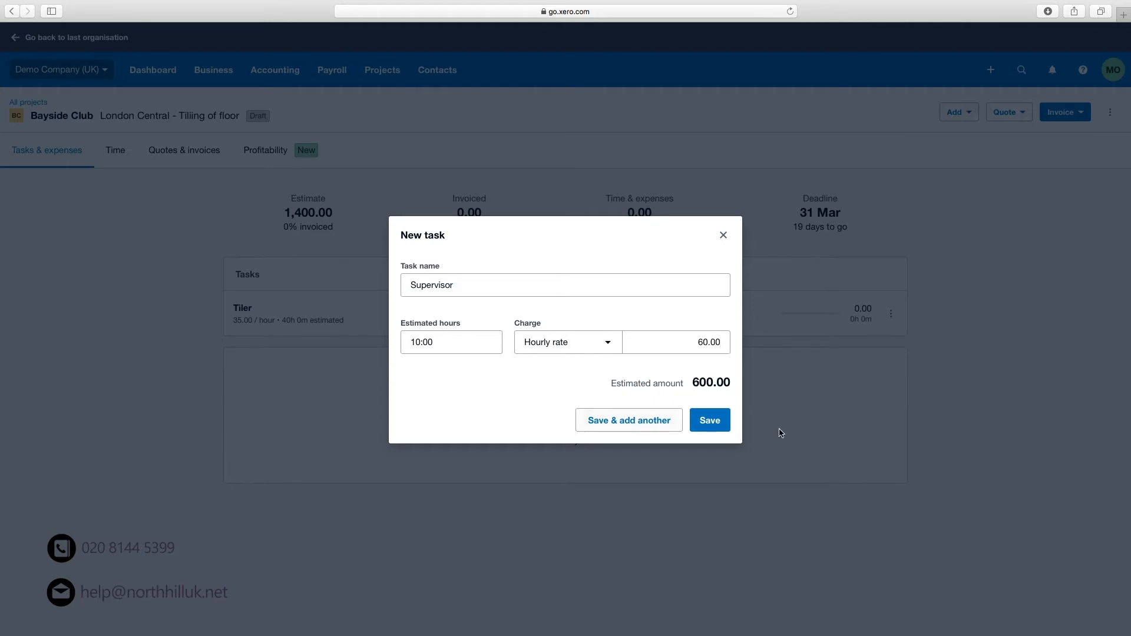
left_click(713, 421)
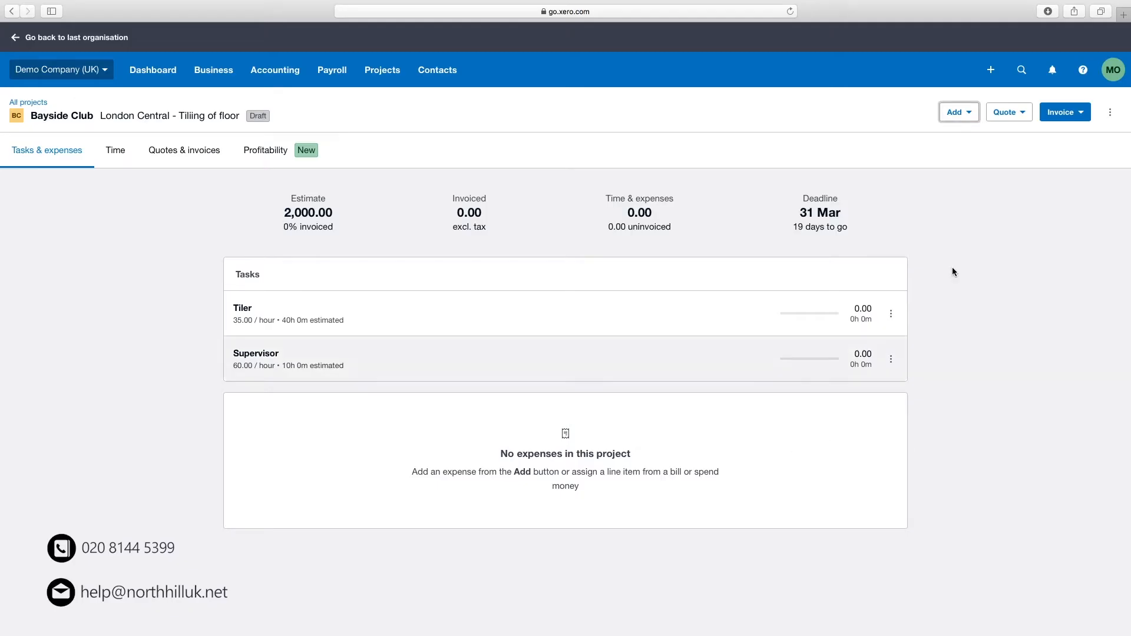
Start a new estimated expense named Tiles with a quantity of 10
left_click(965, 124)
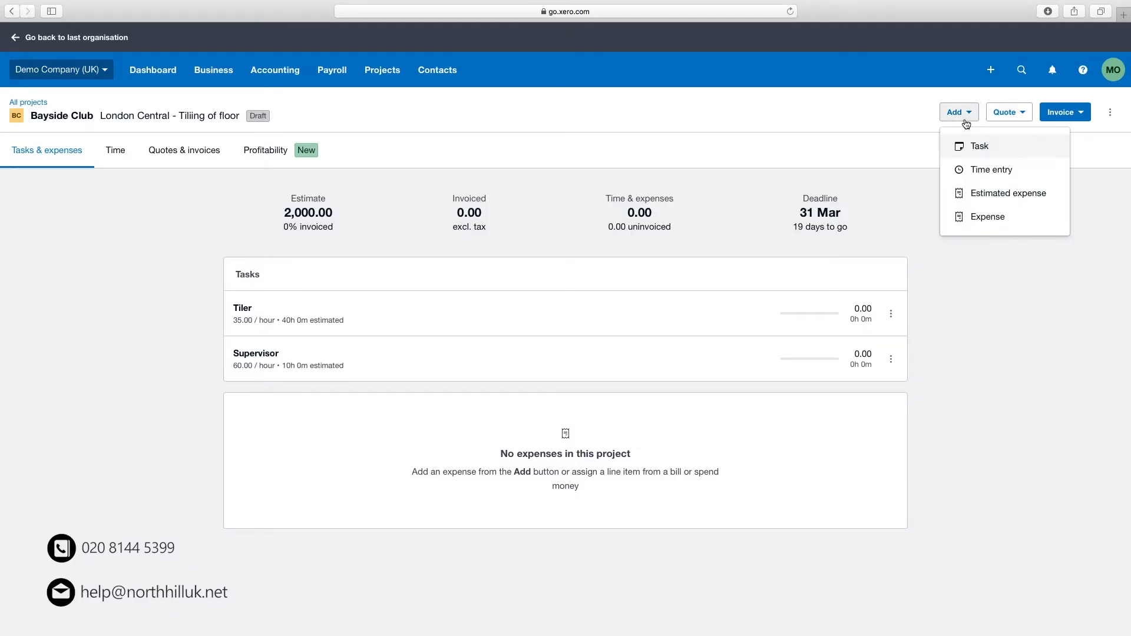
left_click(1001, 194)
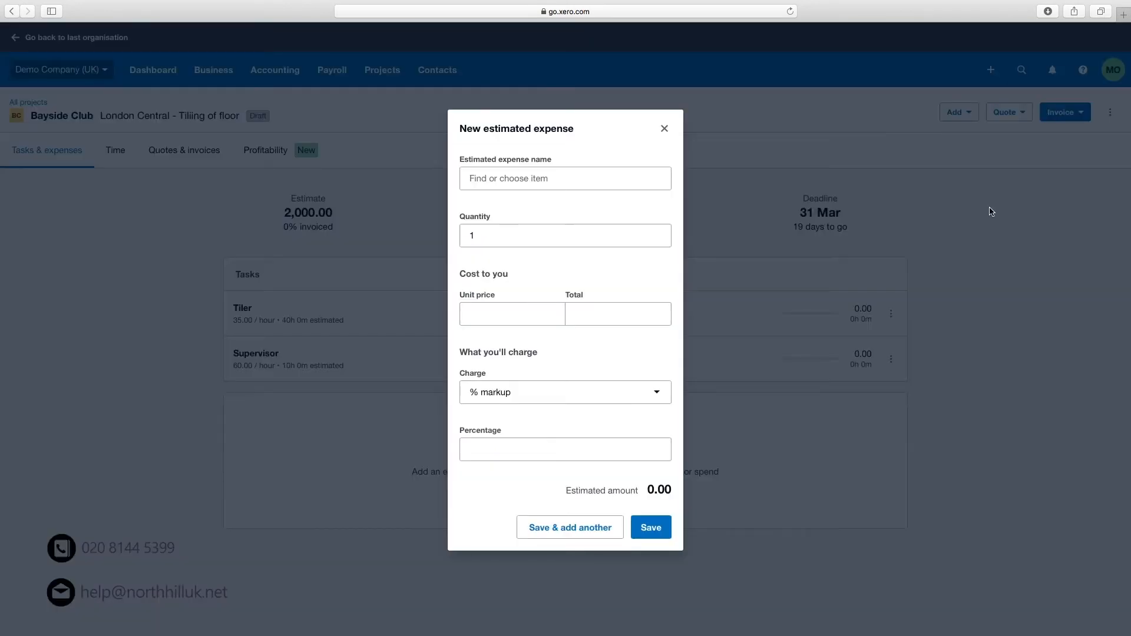
left_click(547, 181)
type("Tiles")
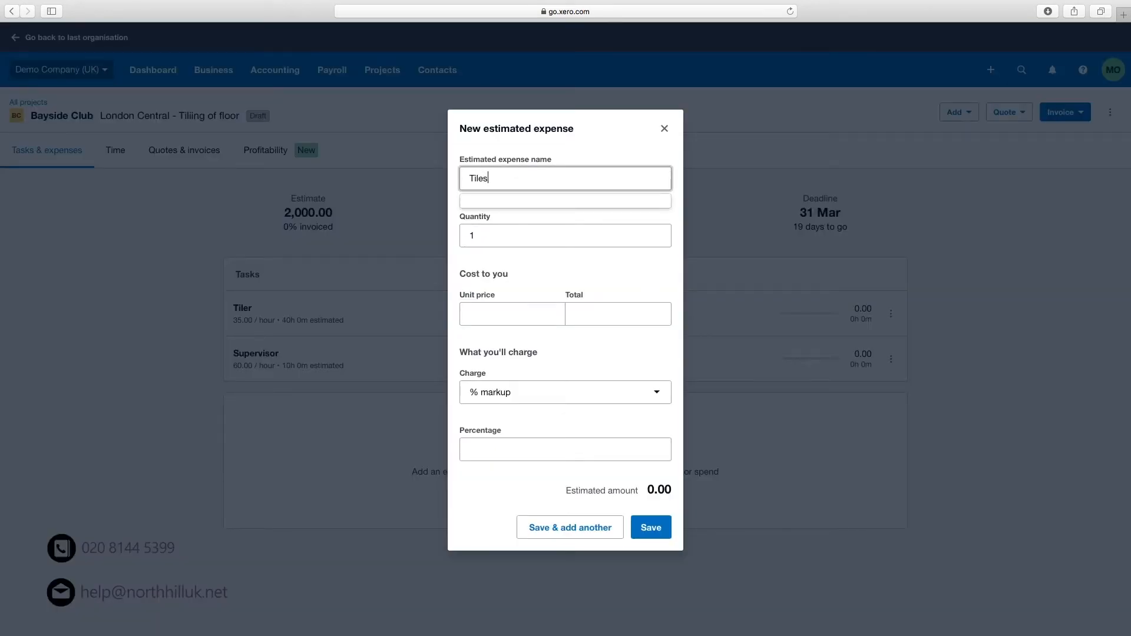
left_click(558, 233)
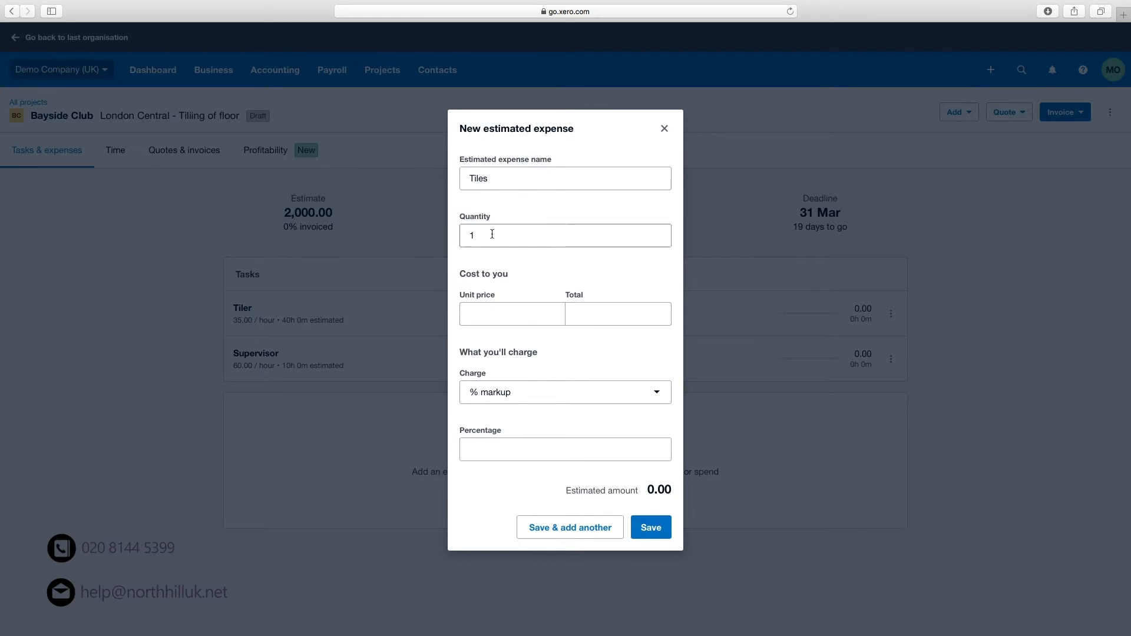
type("0")
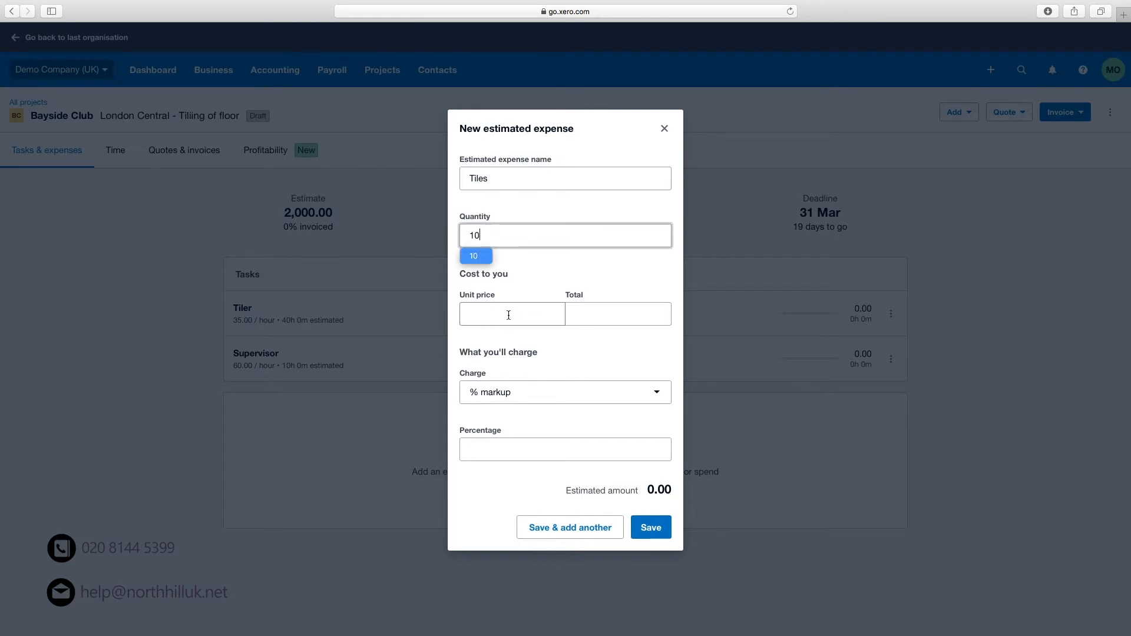
Set the unit price of the Tiles estimated expense to 30.00
left_click(508, 315)
type("30")
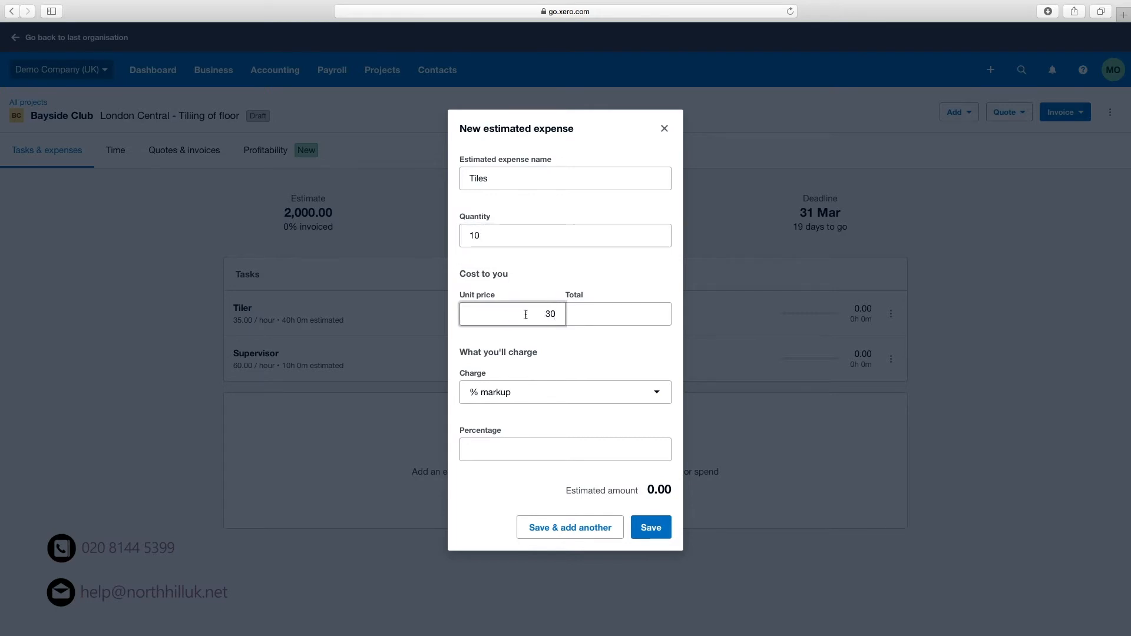
left_click(625, 345)
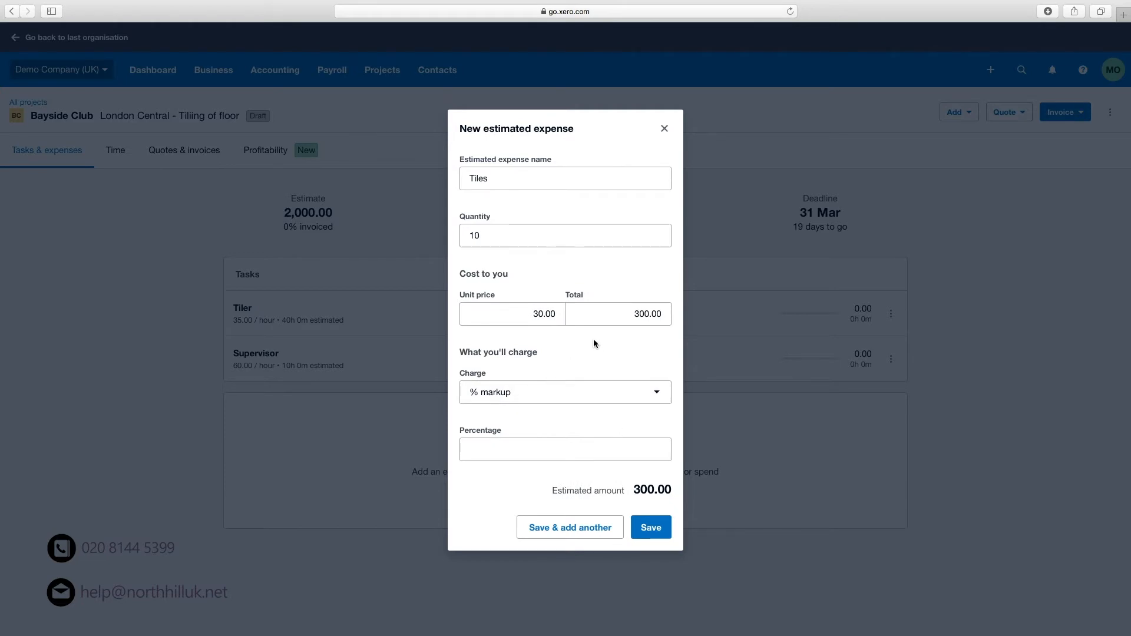
Charge the Tiles estimated expense at a 25% markup and save it
left_click(586, 393)
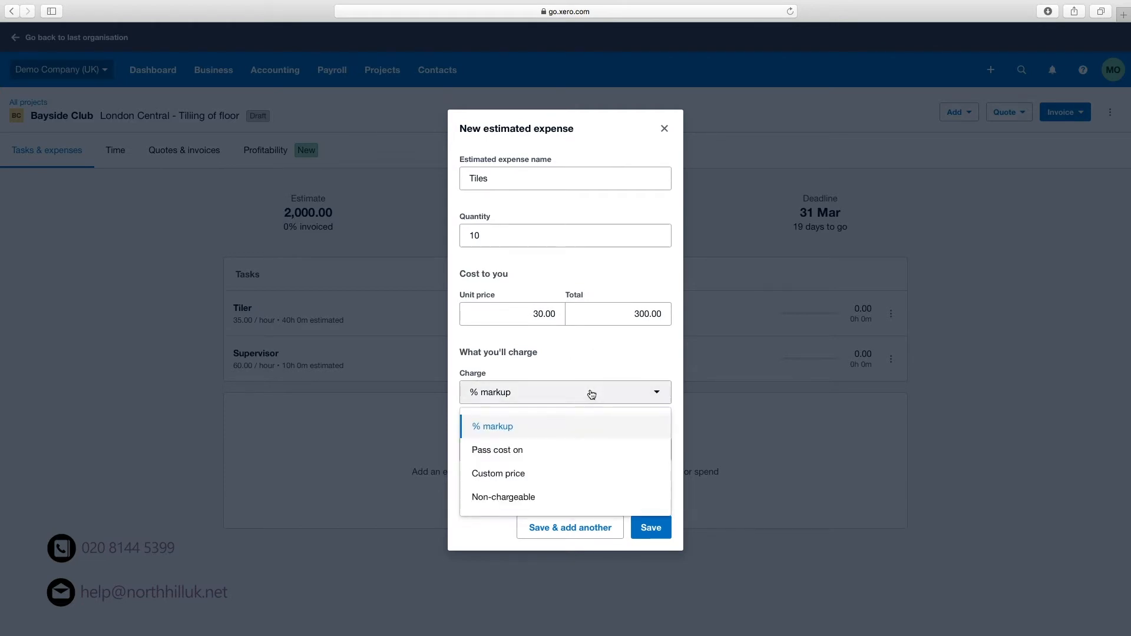
left_click(577, 348)
left_click(544, 447)
type("25")
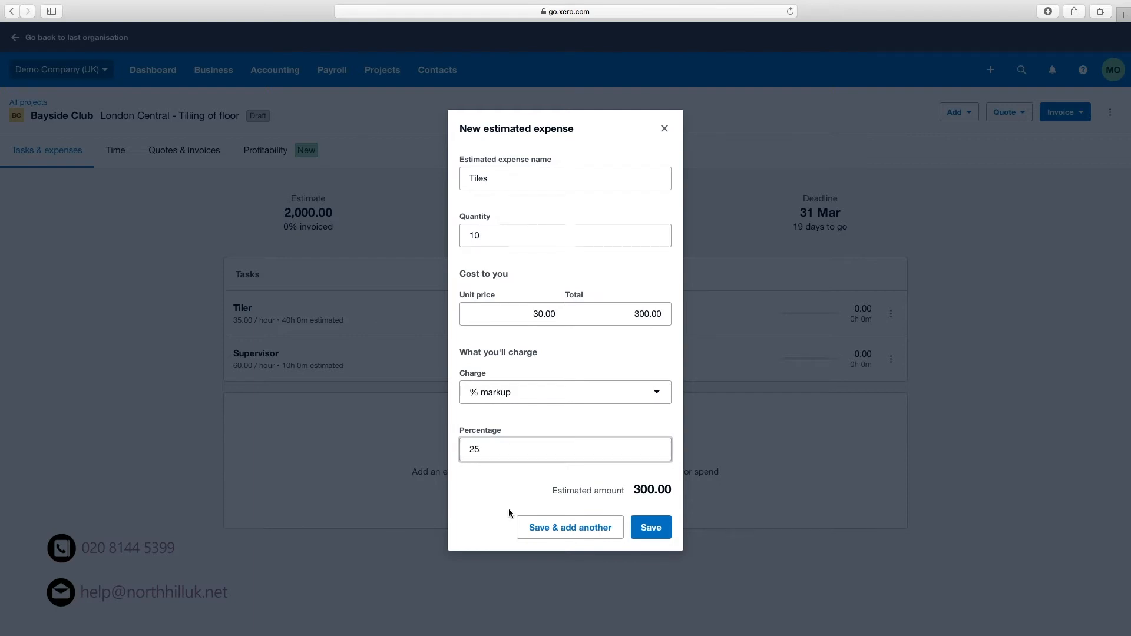
left_click(647, 526)
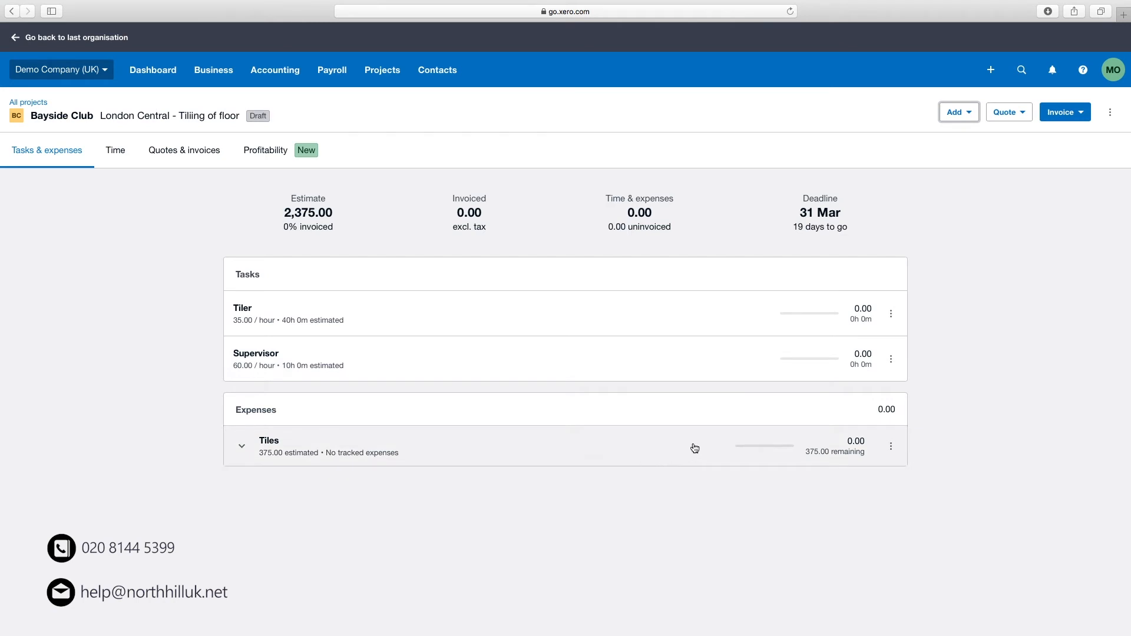
Create a tasks and estimated expenses quote displaying individual items, then save it and open the draft quote
left_click(1002, 120)
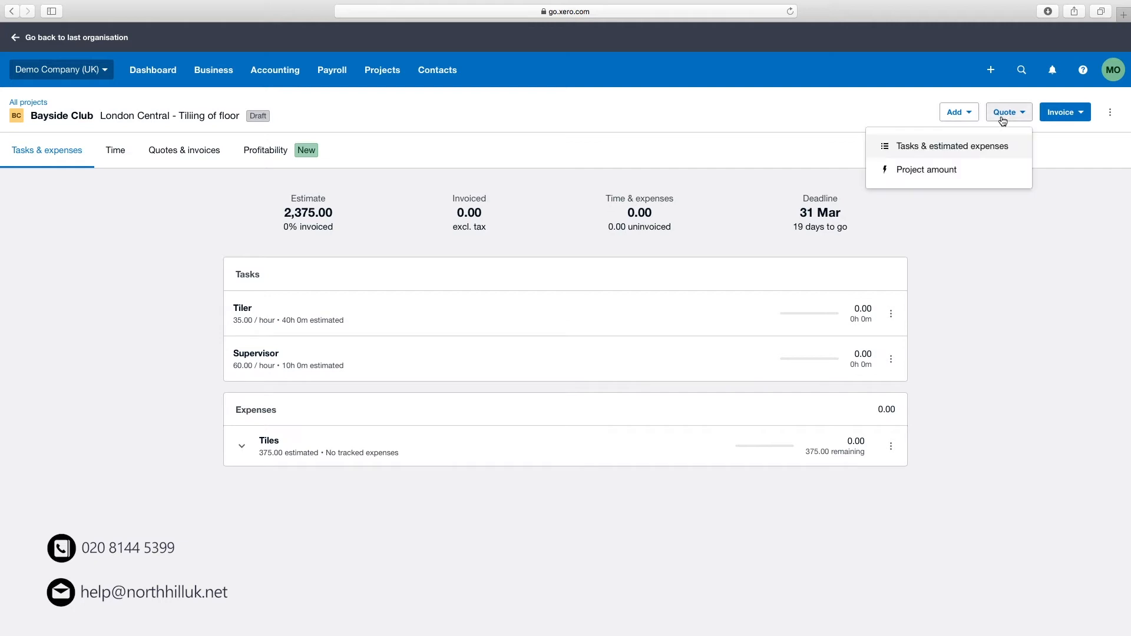
left_click(943, 147)
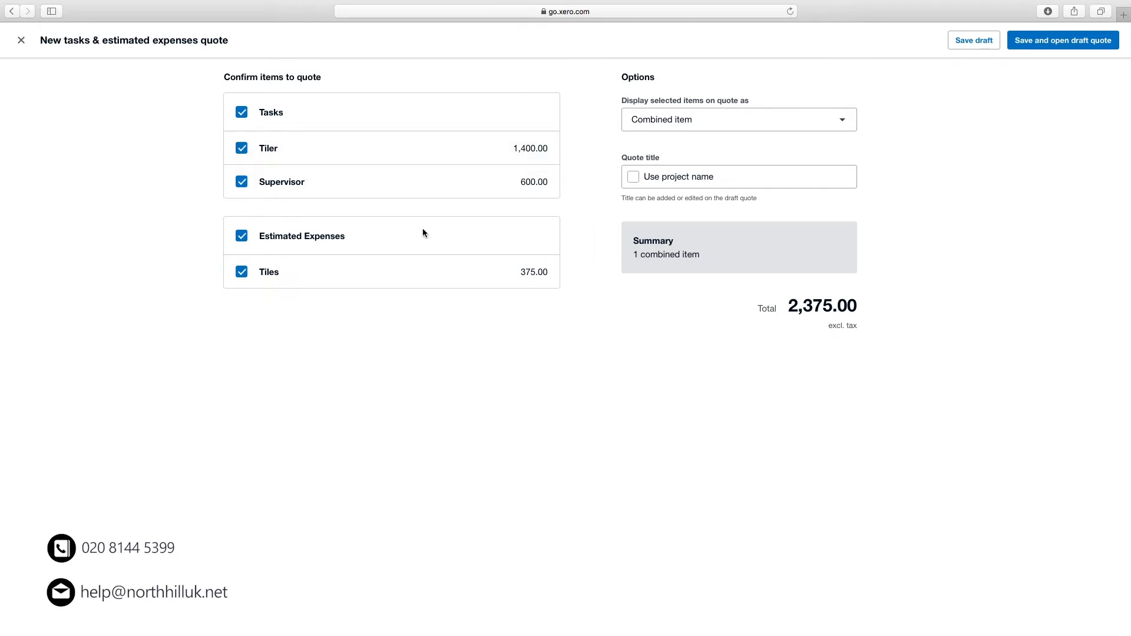
left_click(814, 123)
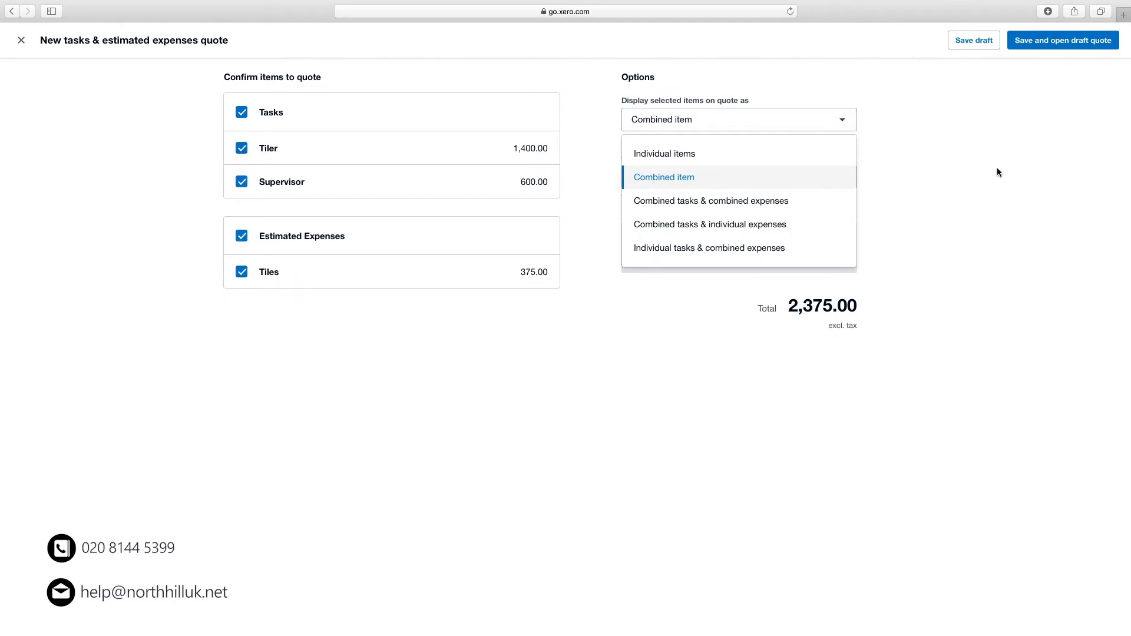
left_click(707, 155)
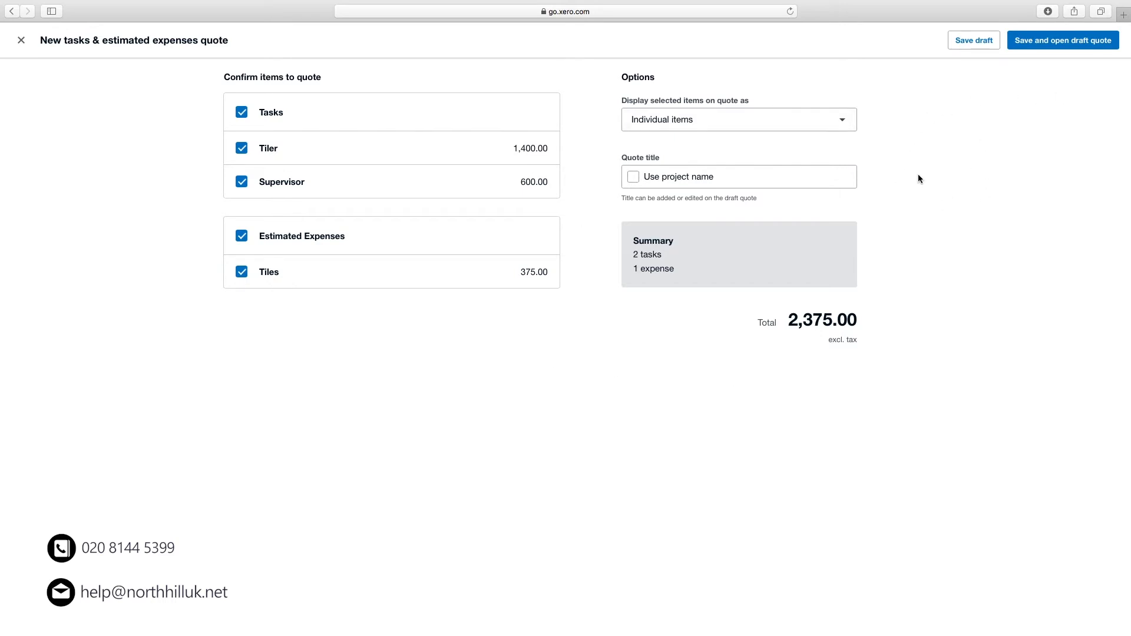
left_click(1066, 45)
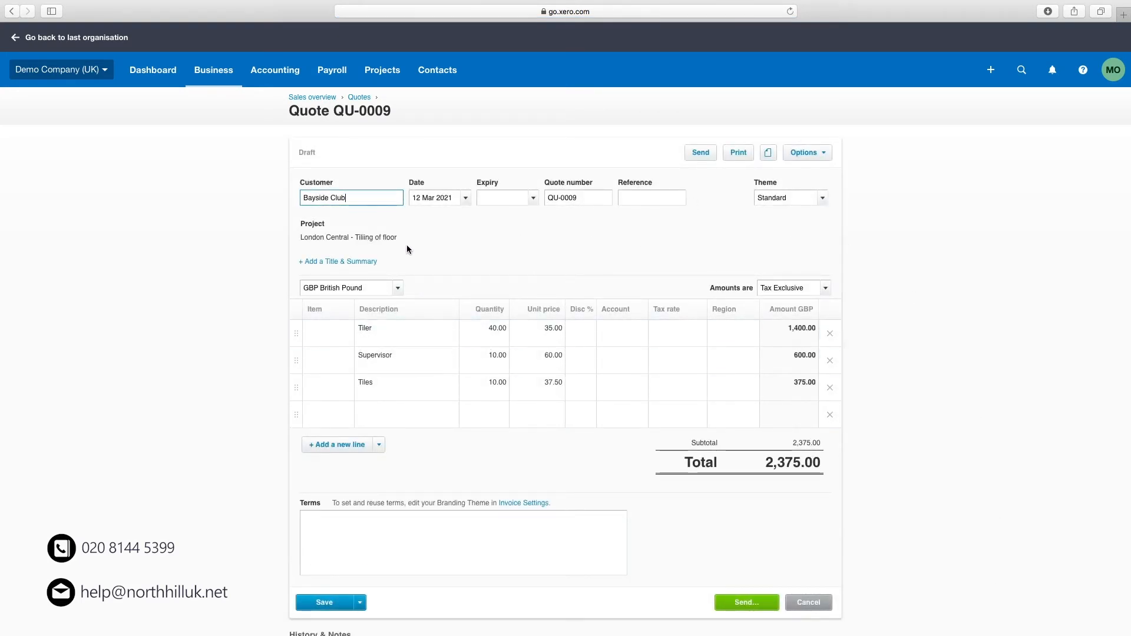
Set the draft quote's expiry date to 19 Mar 2021, 7 days out
left_click(532, 201)
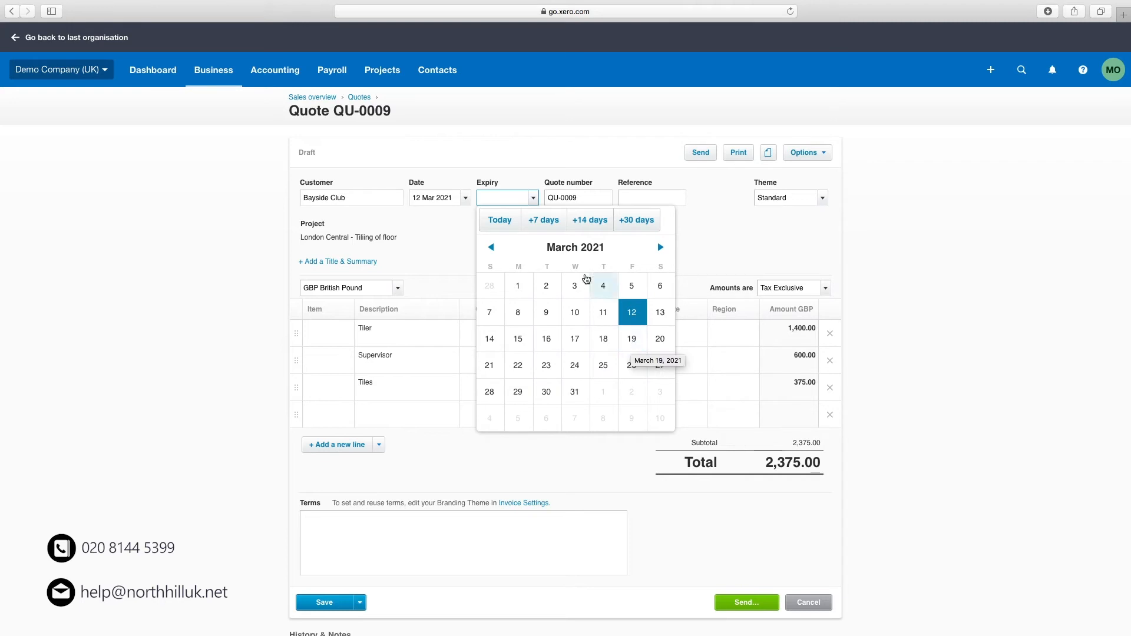
left_click(539, 220)
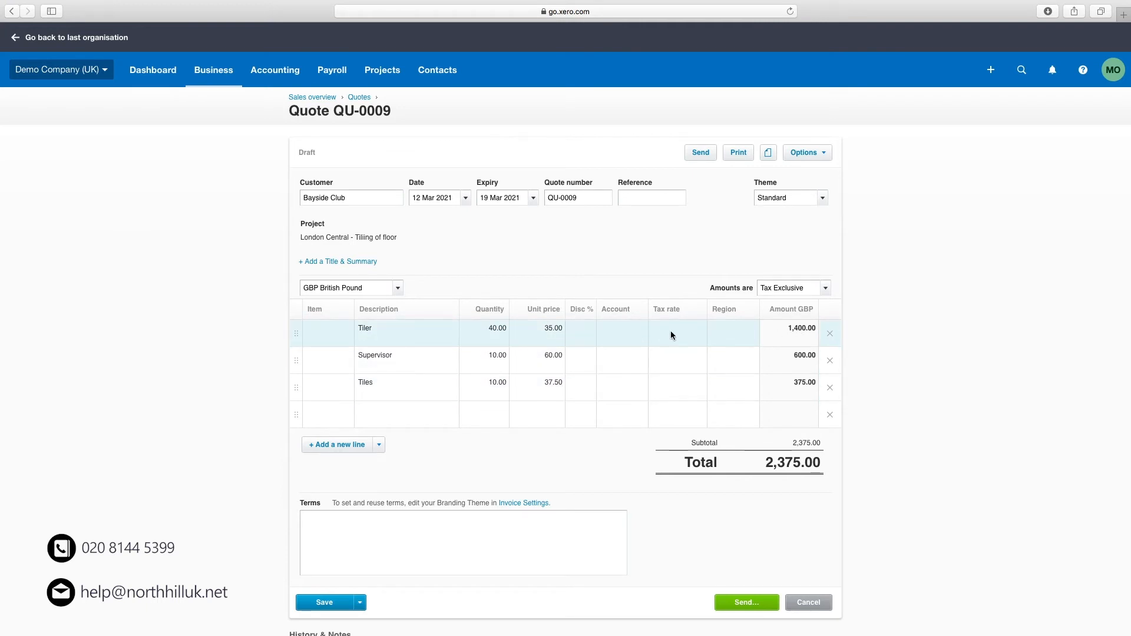
scroll(670, 335, "down", 1)
scroll(669, 335, "down", 1)
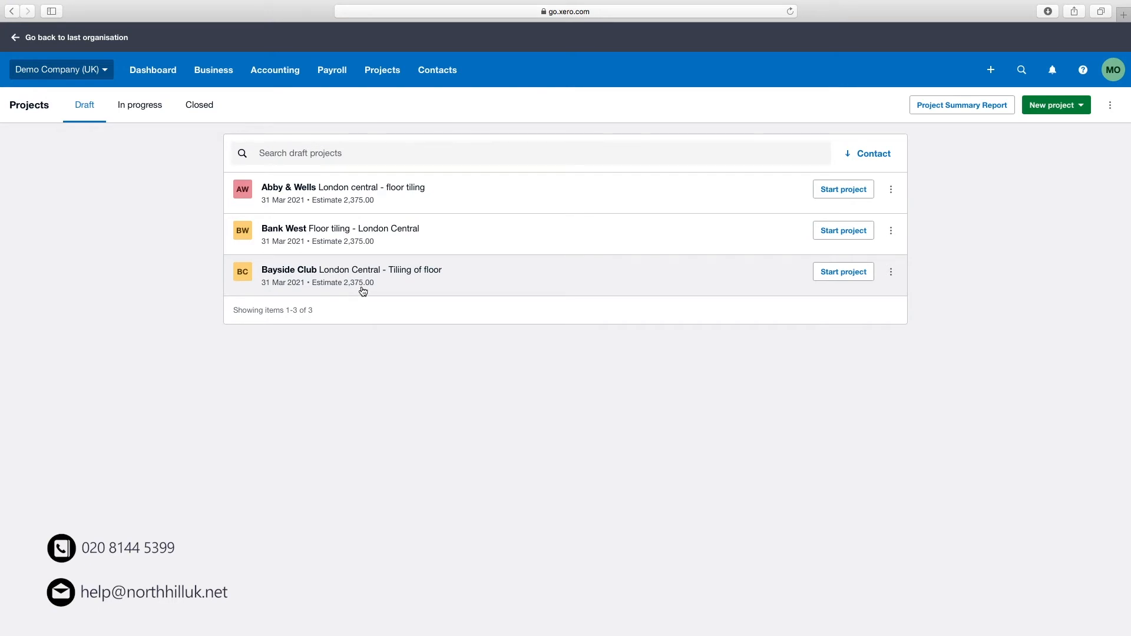
Open the Bayside Club project from the list of draft projects
left_click(841, 273)
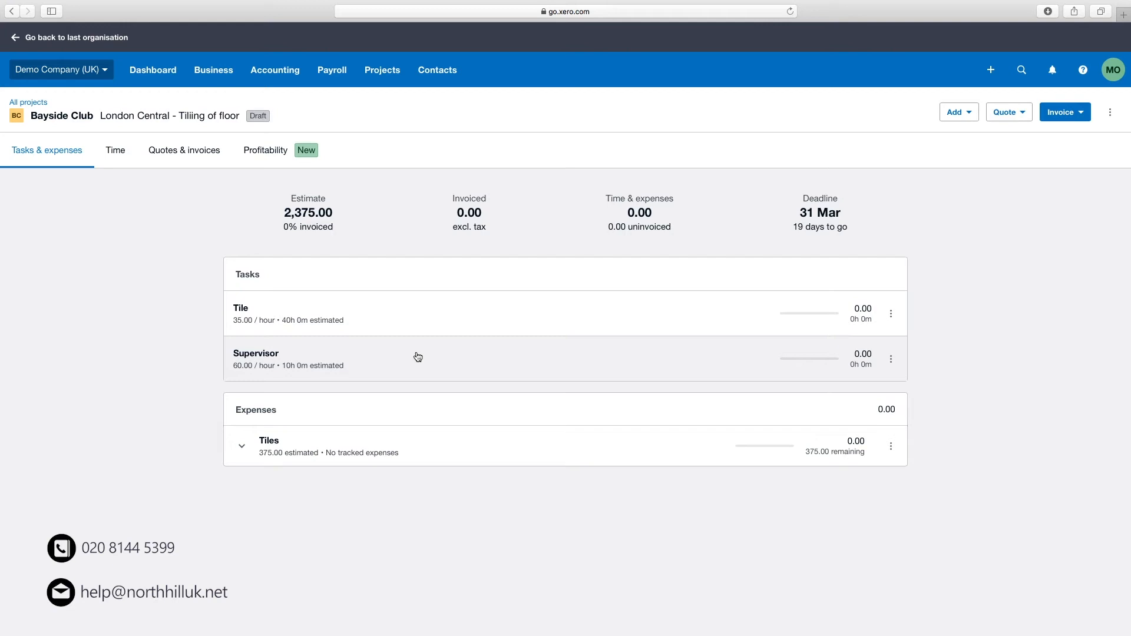
Try a deposit invoice for 10% of the estimate, switch it to a custom amount, and close it without saving
left_click(1060, 120)
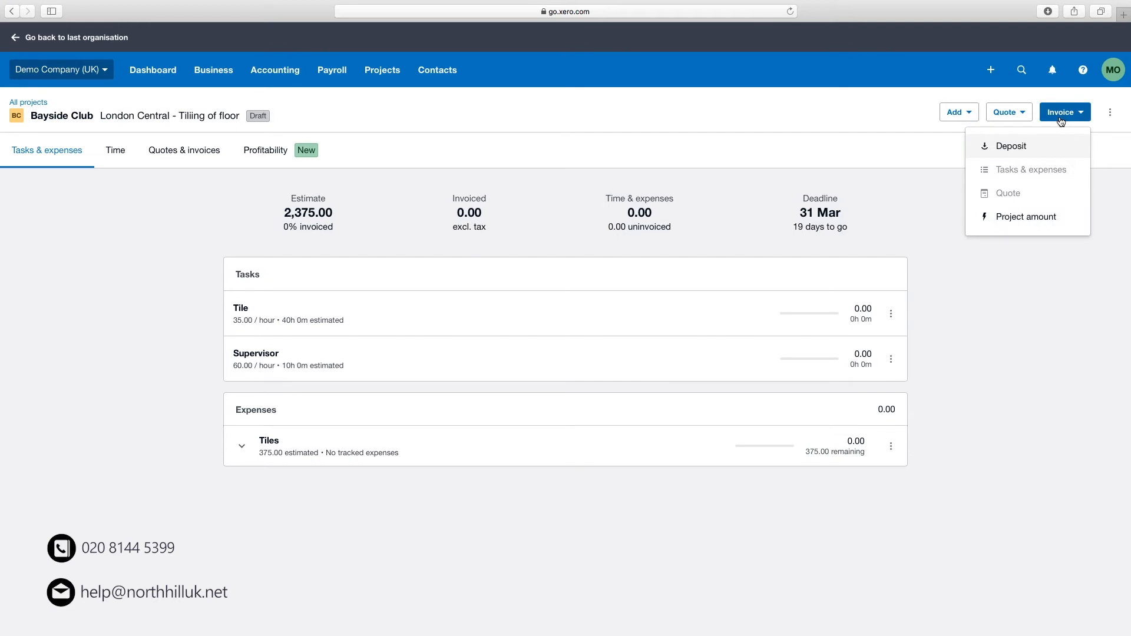
left_click(1017, 147)
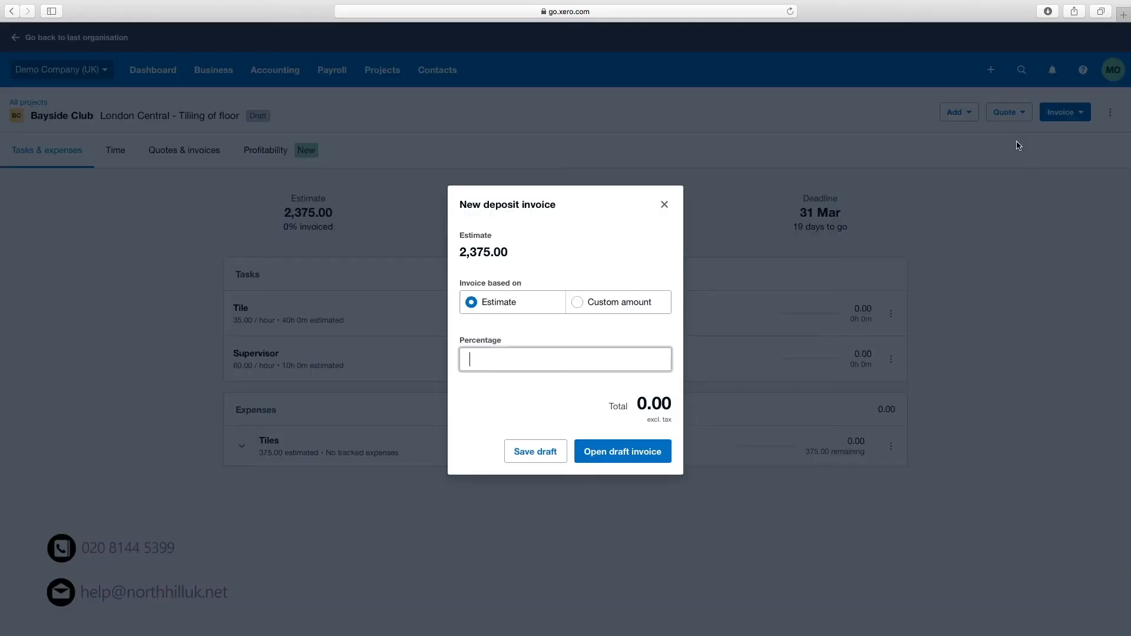
left_click(511, 355)
type("10")
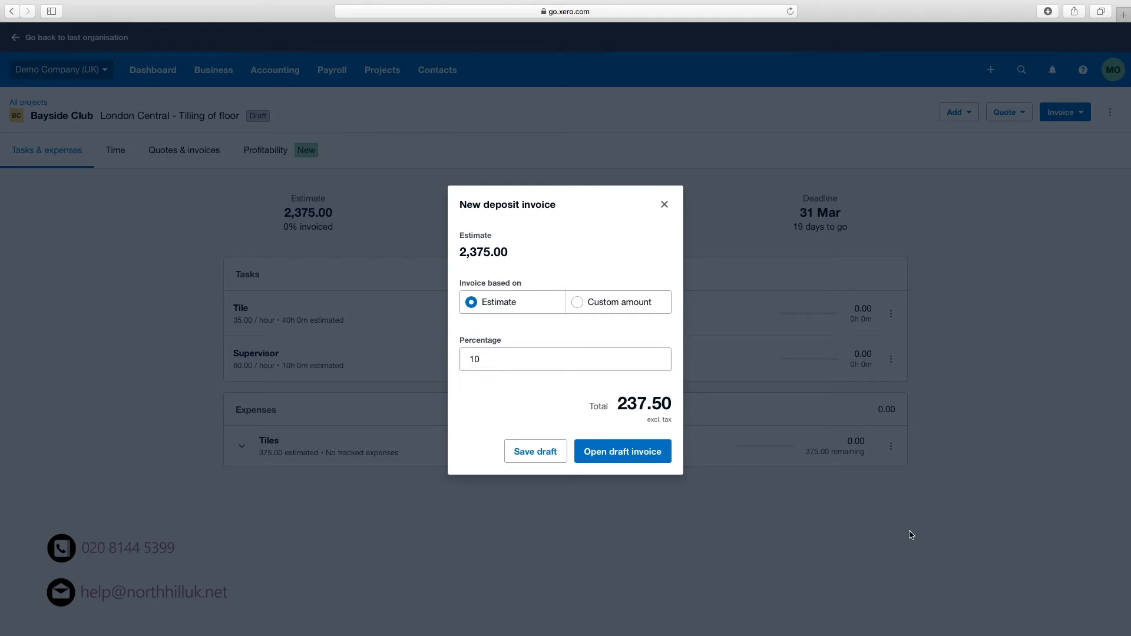
left_click(577, 304)
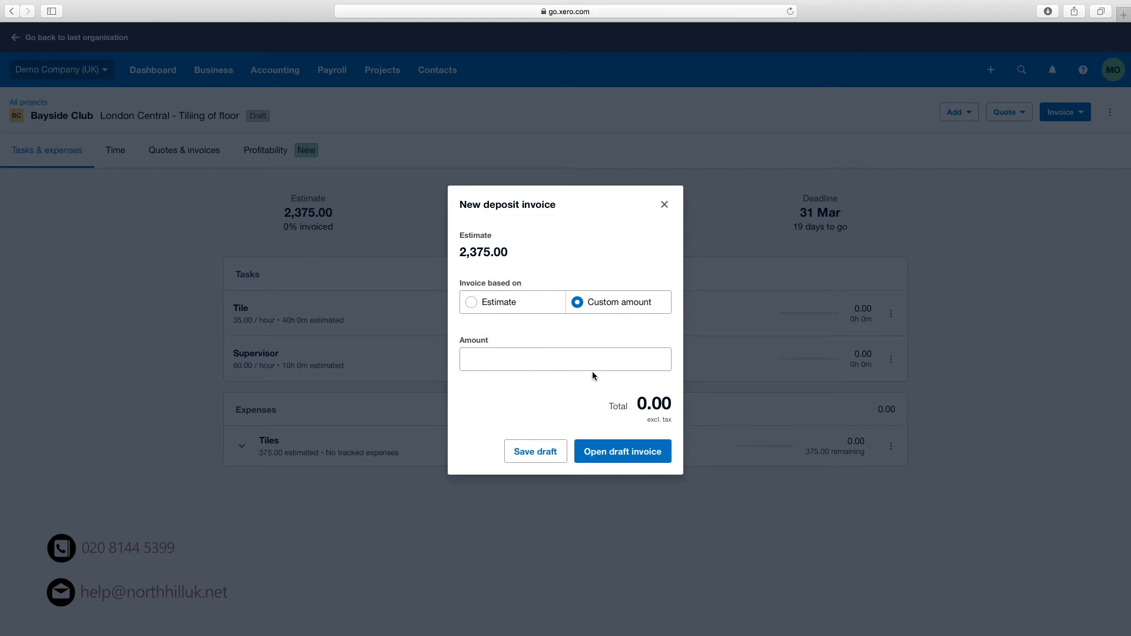
left_click(662, 207)
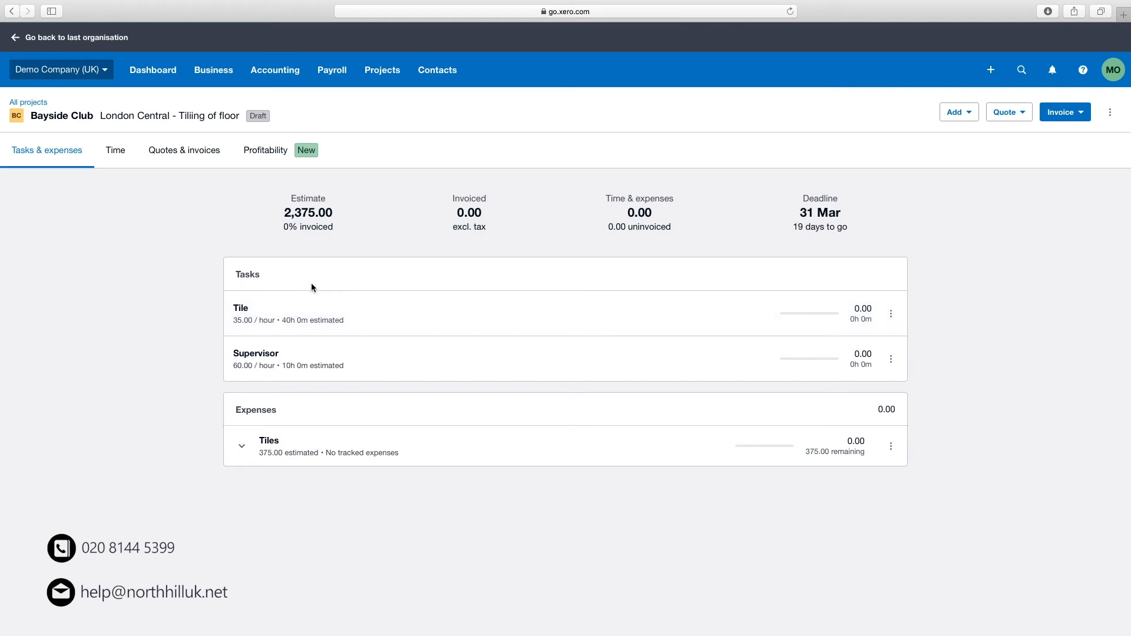
Start a time entry for the Tile task with a duration of 3 hours
left_click(891, 314)
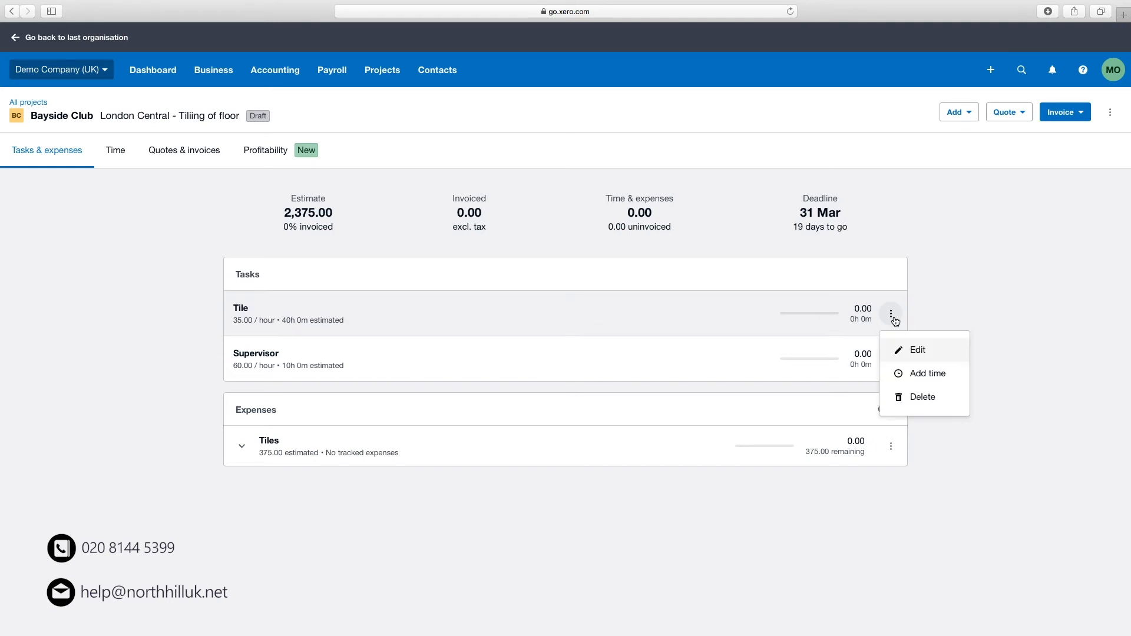
left_click(936, 387)
left_click(578, 253)
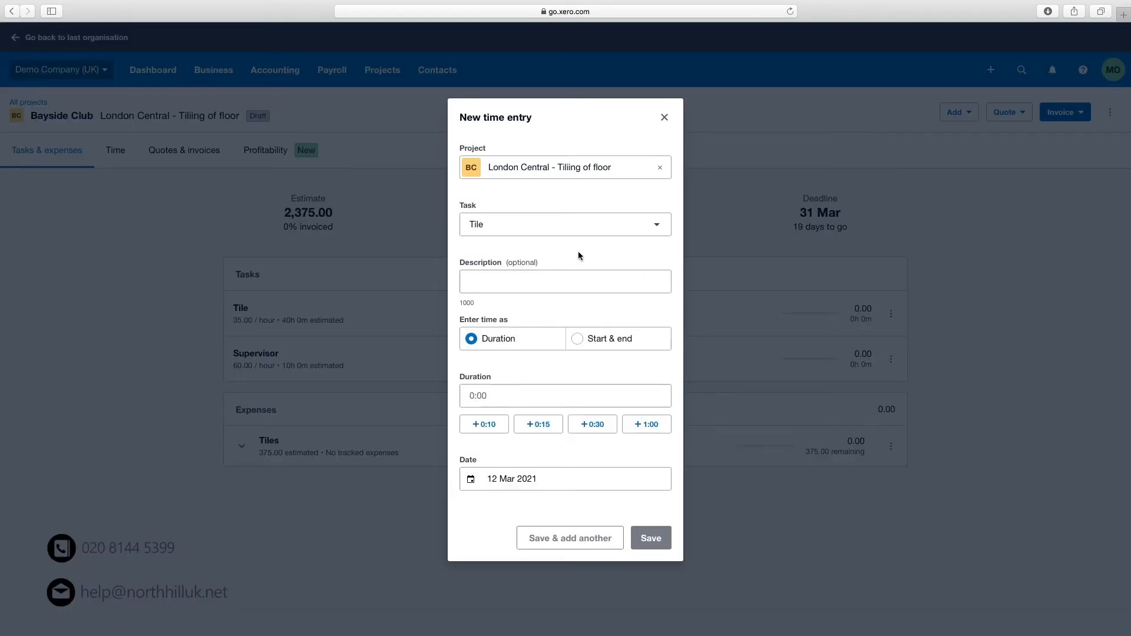
left_click(485, 393)
left_click(484, 392)
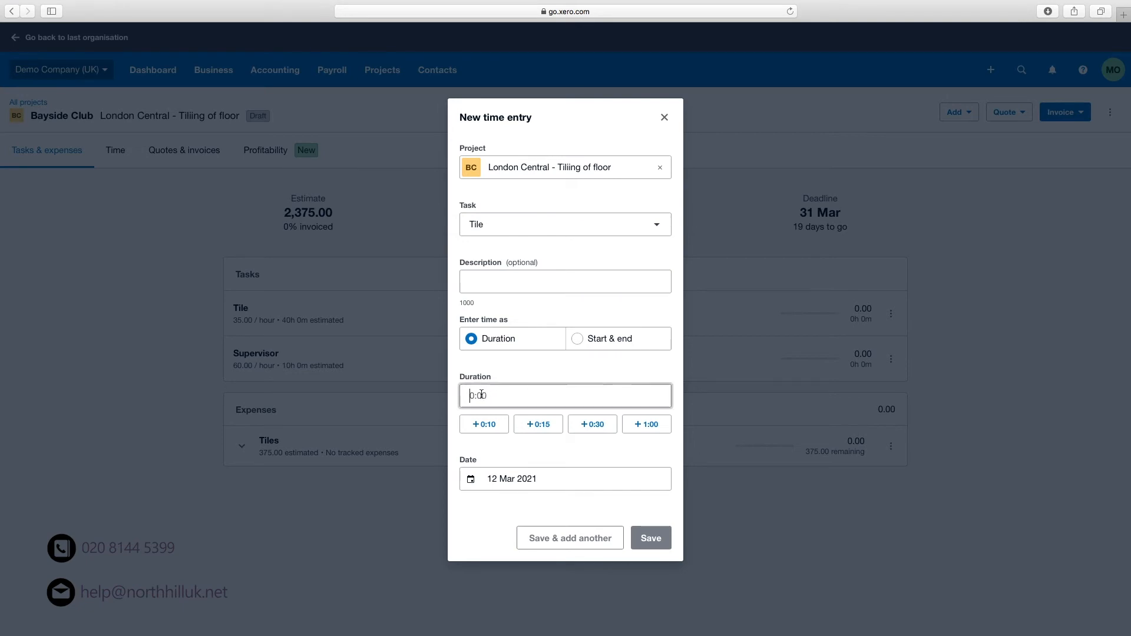
type("3.")
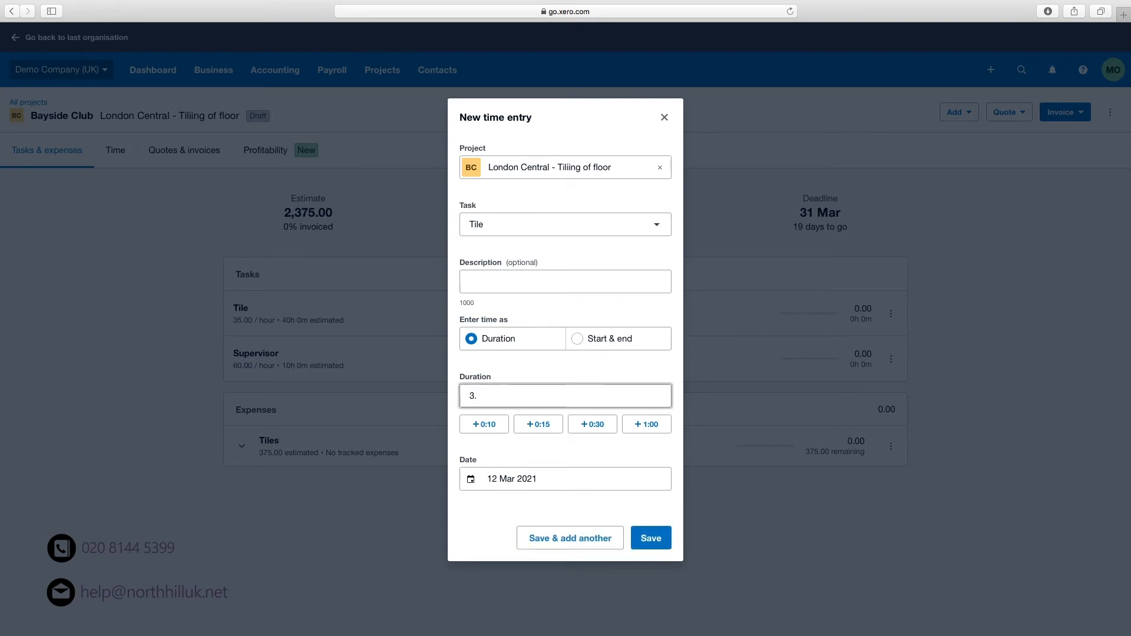
left_click(540, 374)
Switch the Tile time entry to start and end times of 9:00am to 12:00pm and save it
left_click(578, 340)
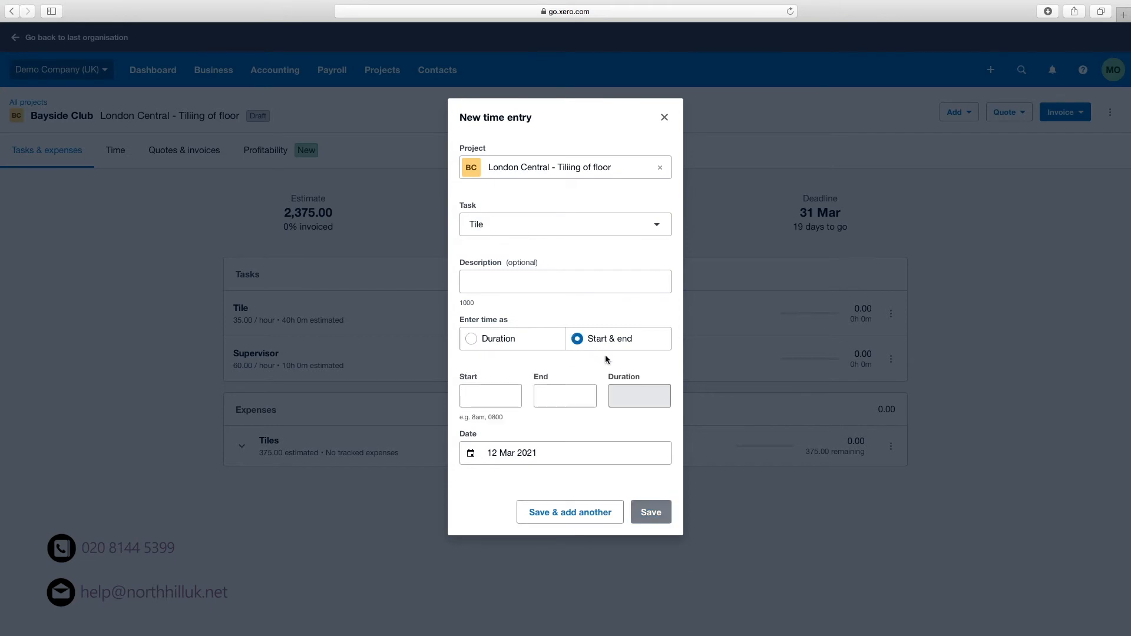
left_click(491, 402)
type("0900")
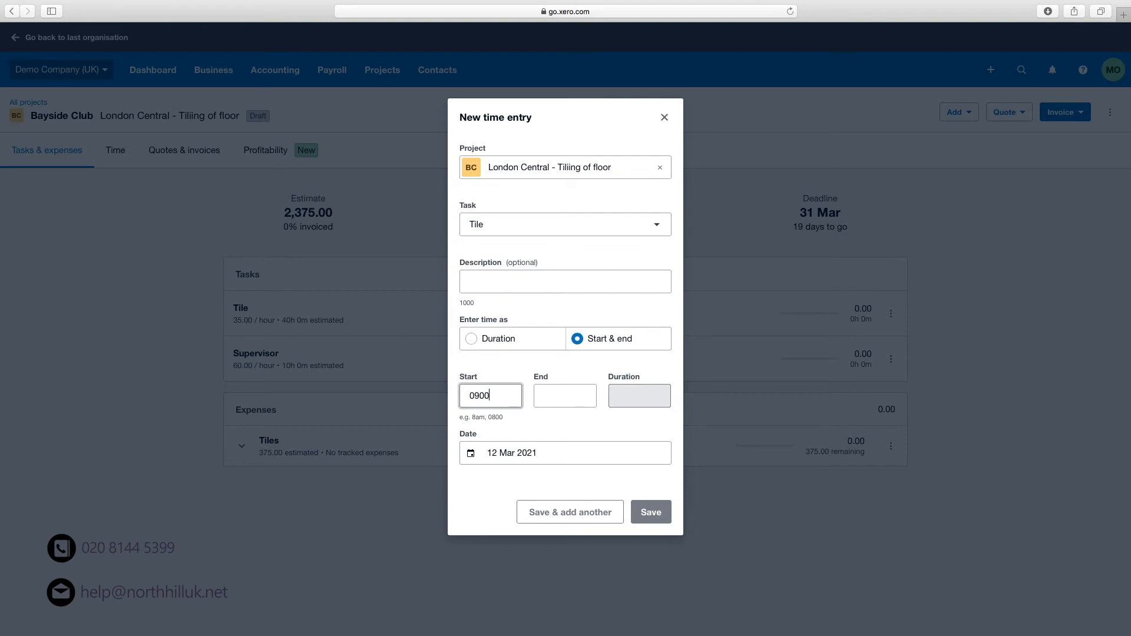
left_click(553, 398)
type("12:0")
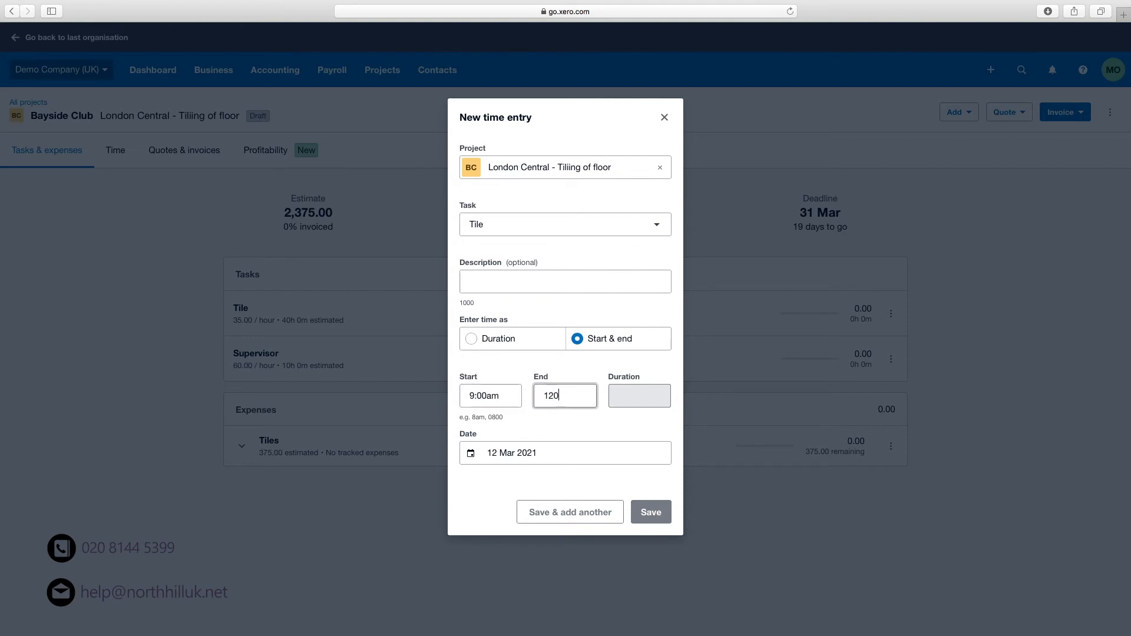
type("0")
left_click(601, 489)
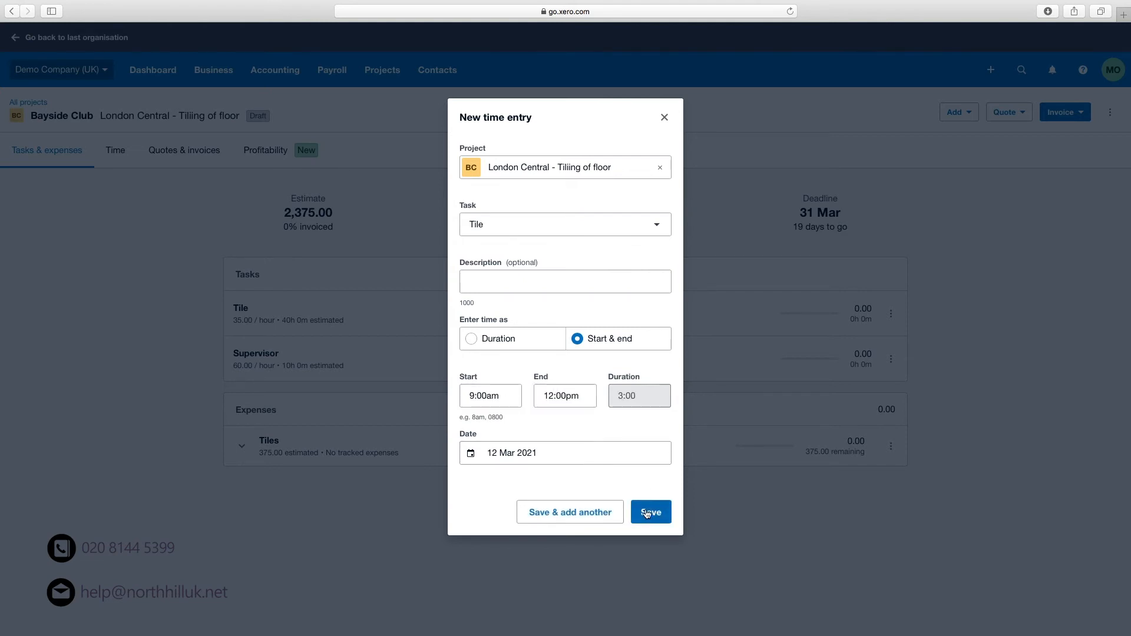
left_click(651, 516)
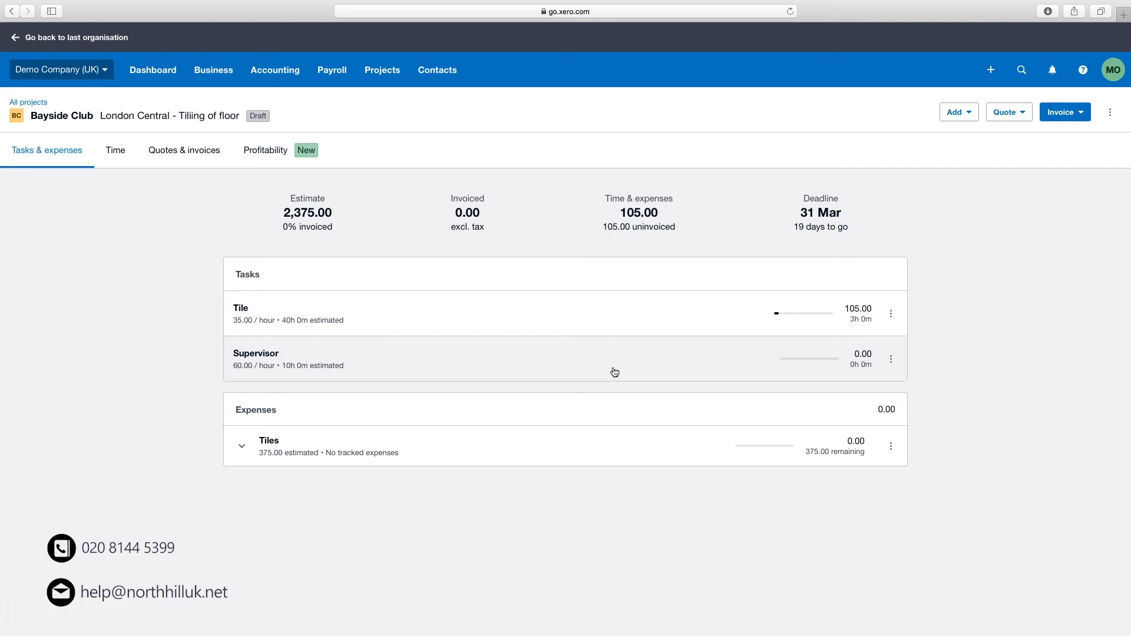
left_click(329, 72)
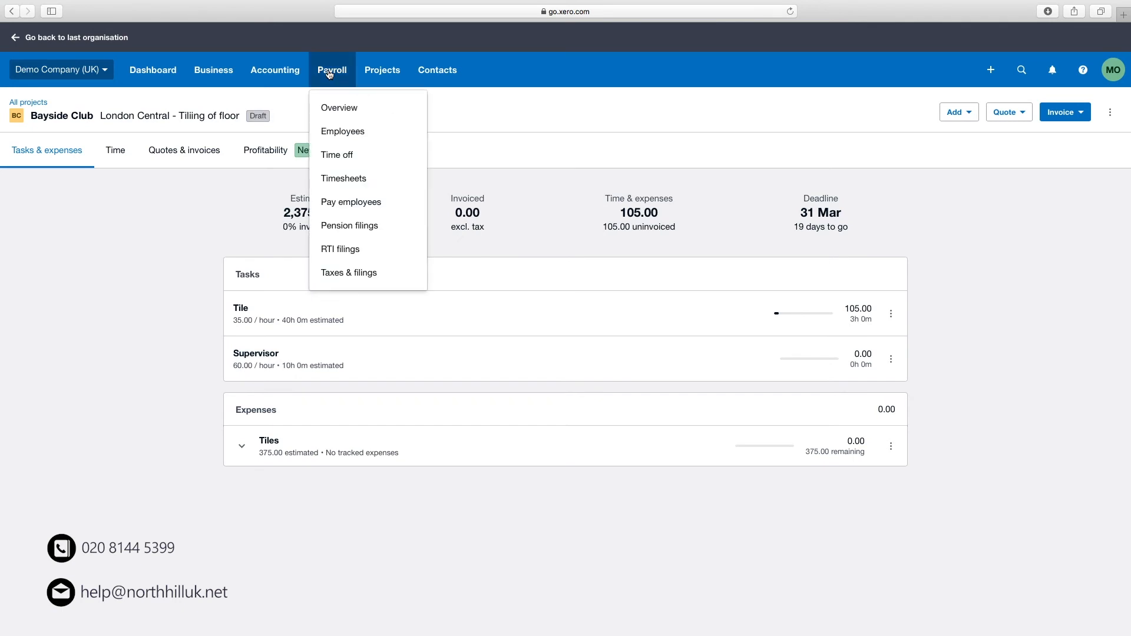
left_click(382, 72)
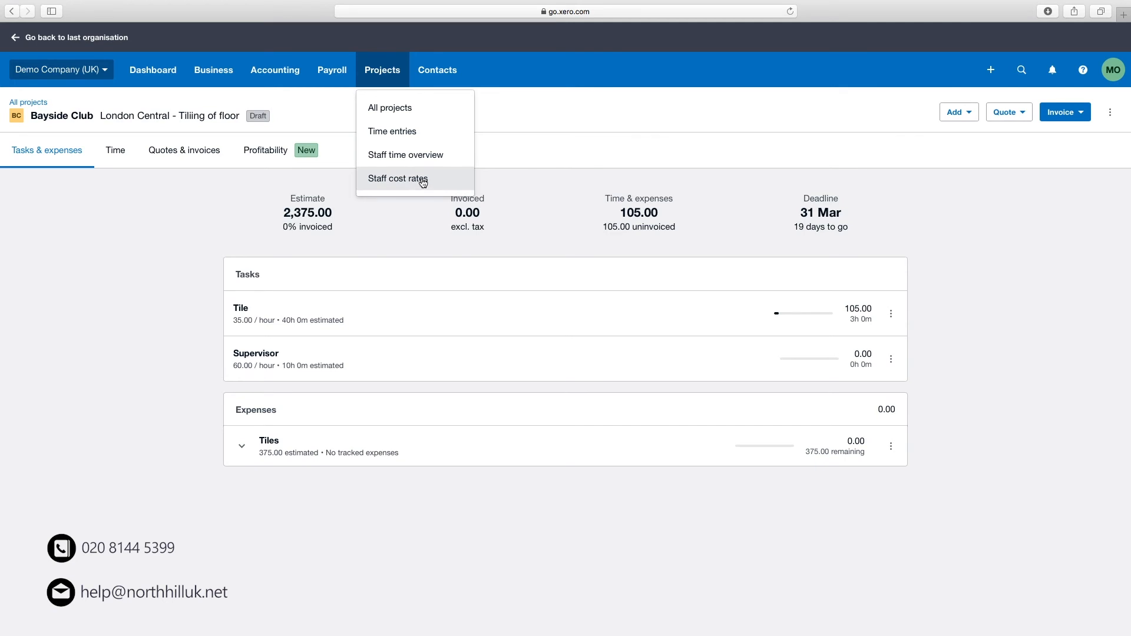
left_click(565, 213)
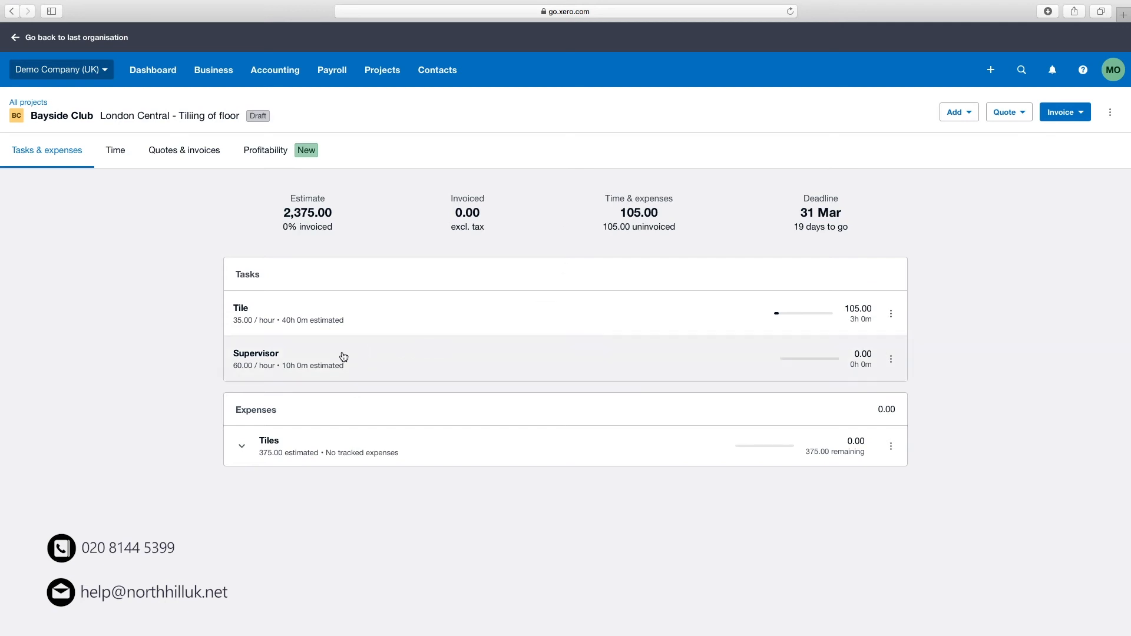
Add a time entry of 2:00 hours to the Supervisor task and save it
left_click(890, 359)
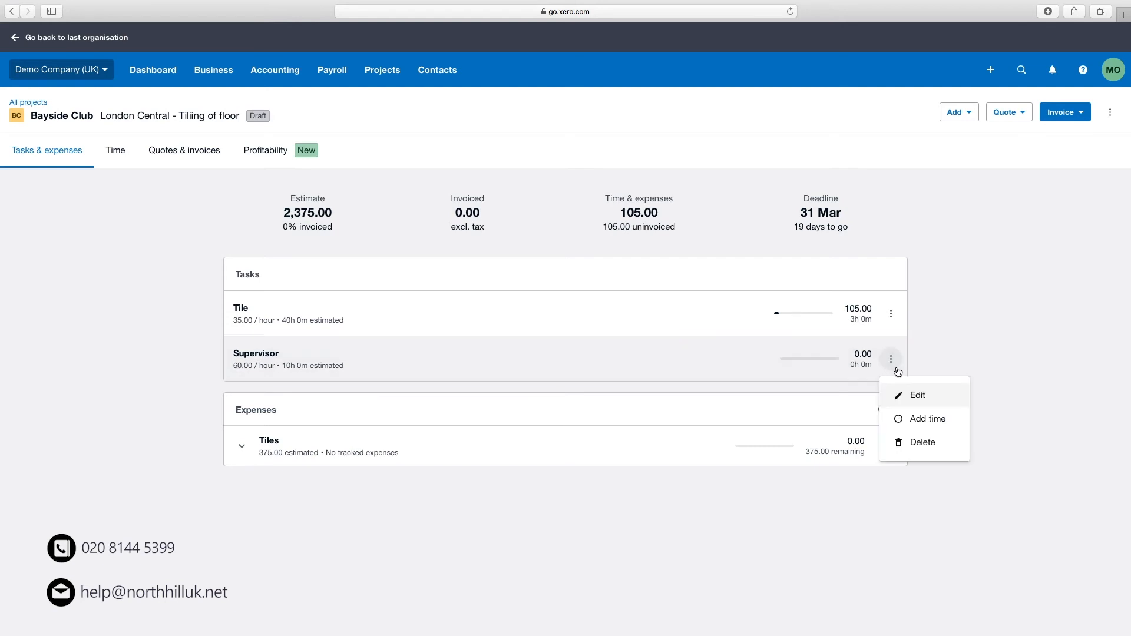
left_click(955, 424)
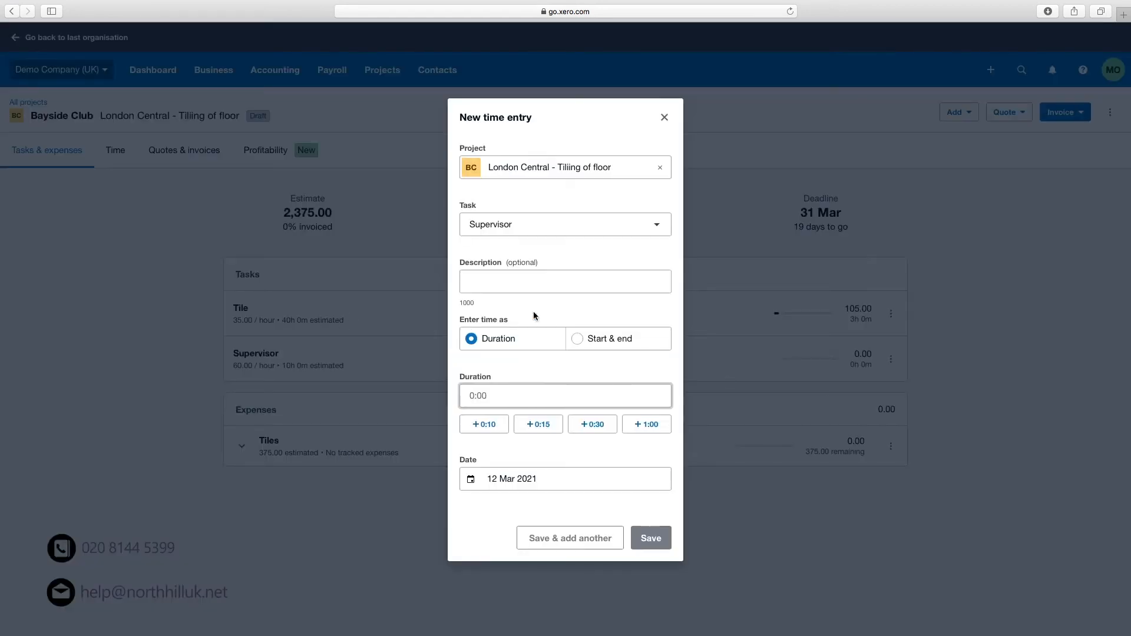
left_click(505, 396)
type("2")
left_click(671, 501)
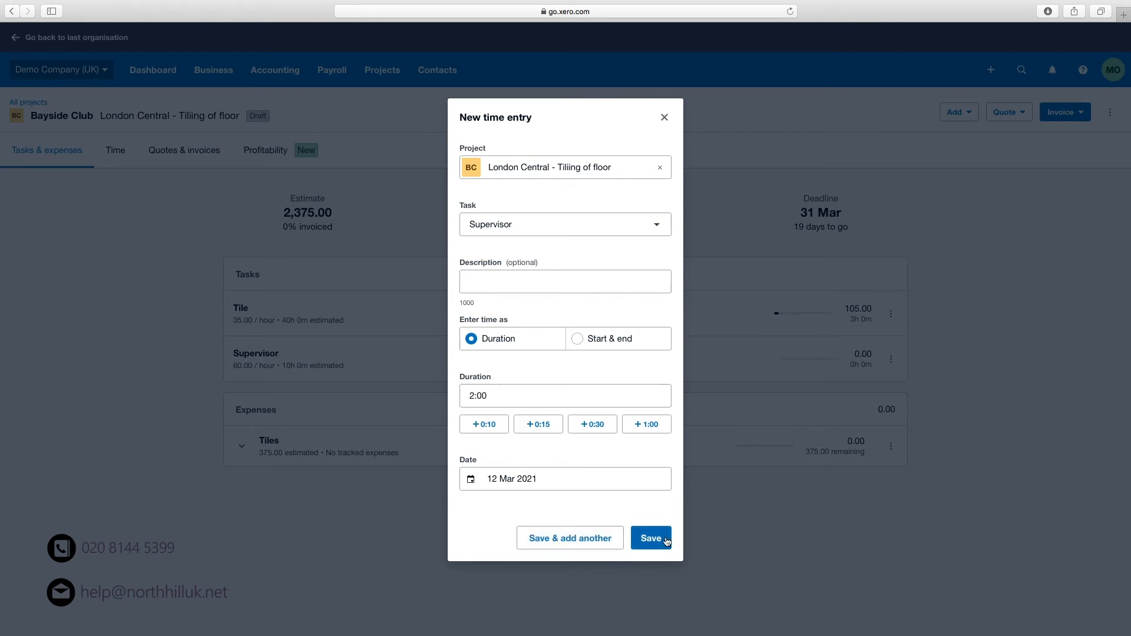
left_click(665, 539)
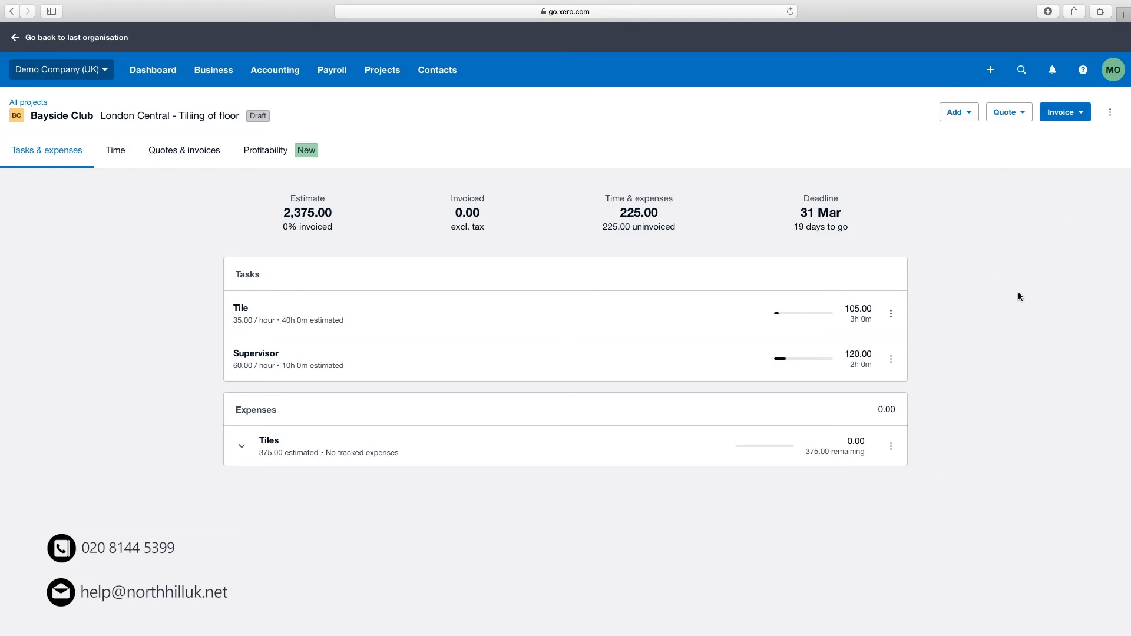
Start a new project expense named Tiles and track it to the Tiles estimated expense
left_click(954, 113)
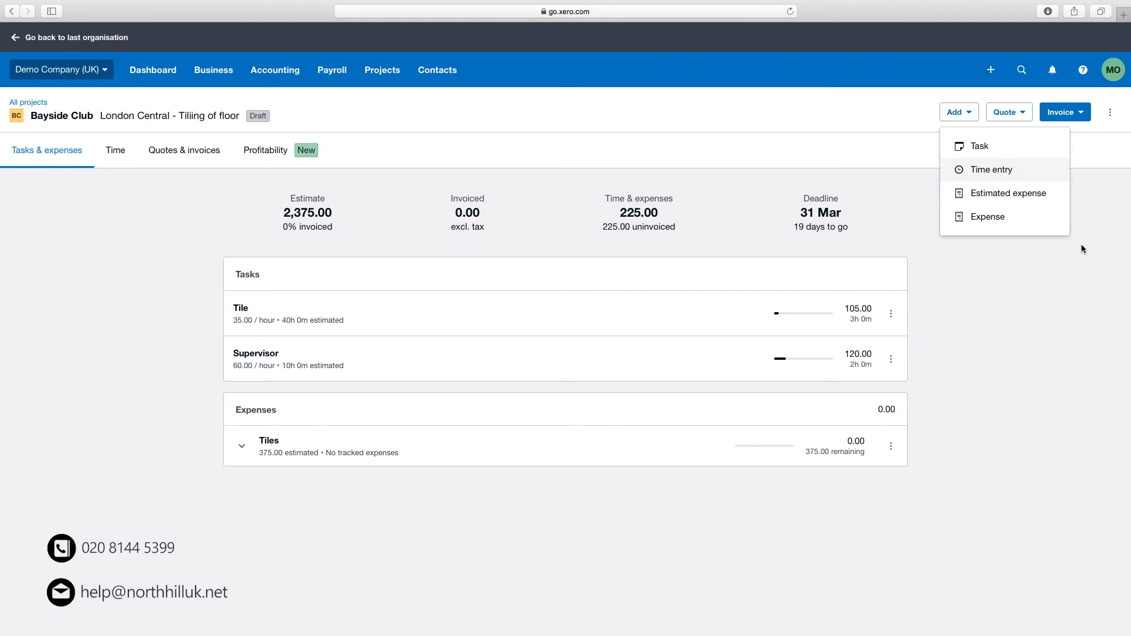
left_click(989, 219)
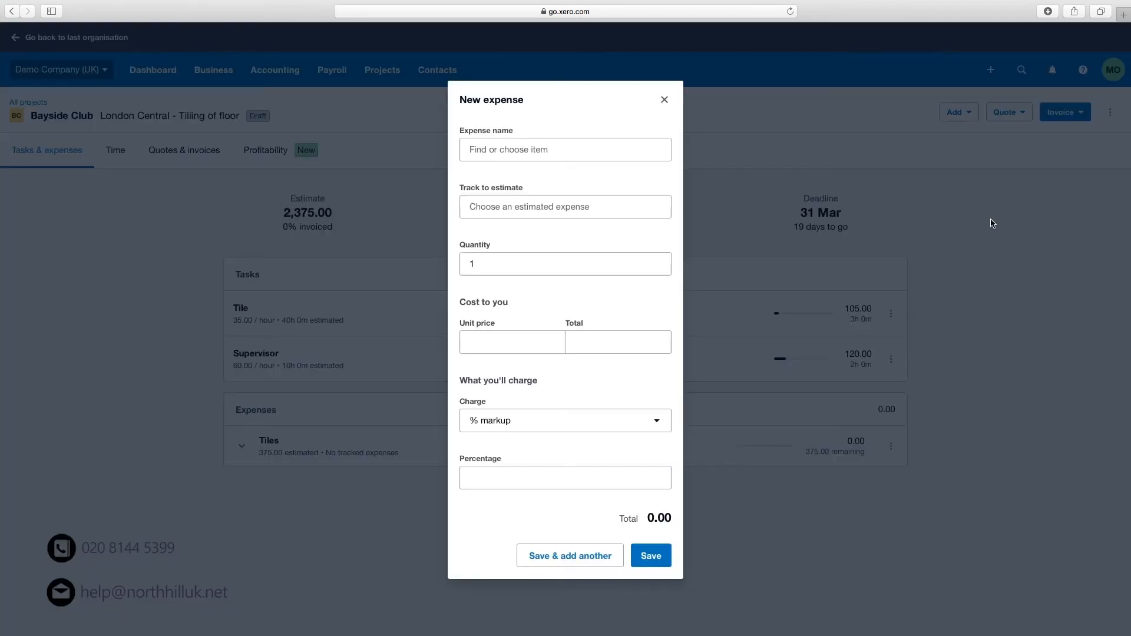
left_click(537, 148)
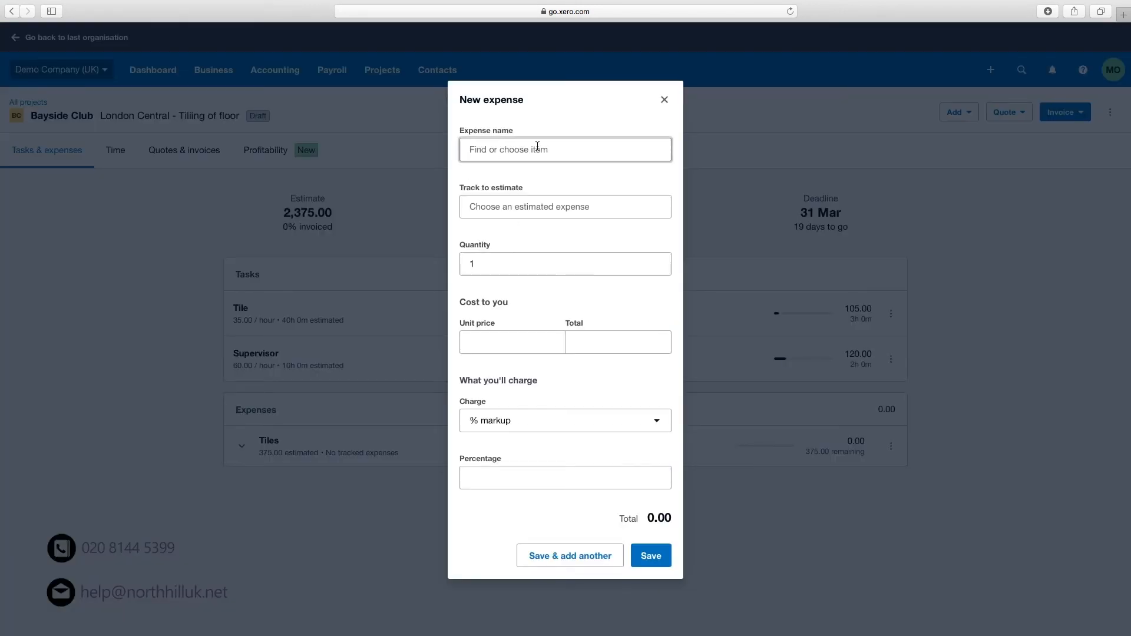
type("Tiles")
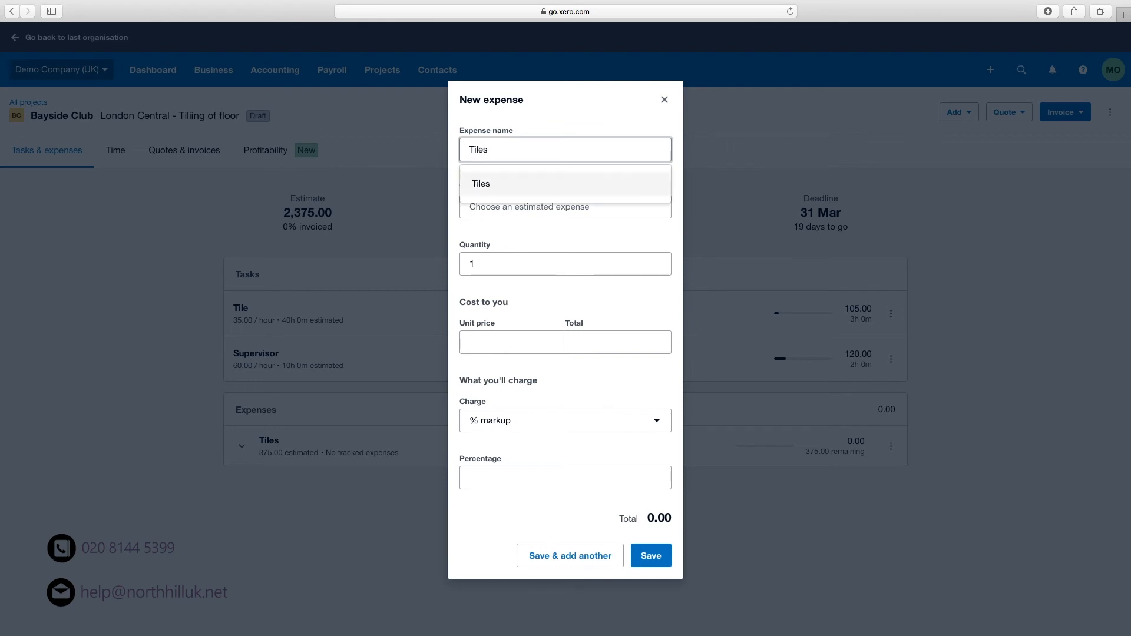
left_click(581, 195)
left_click(555, 207)
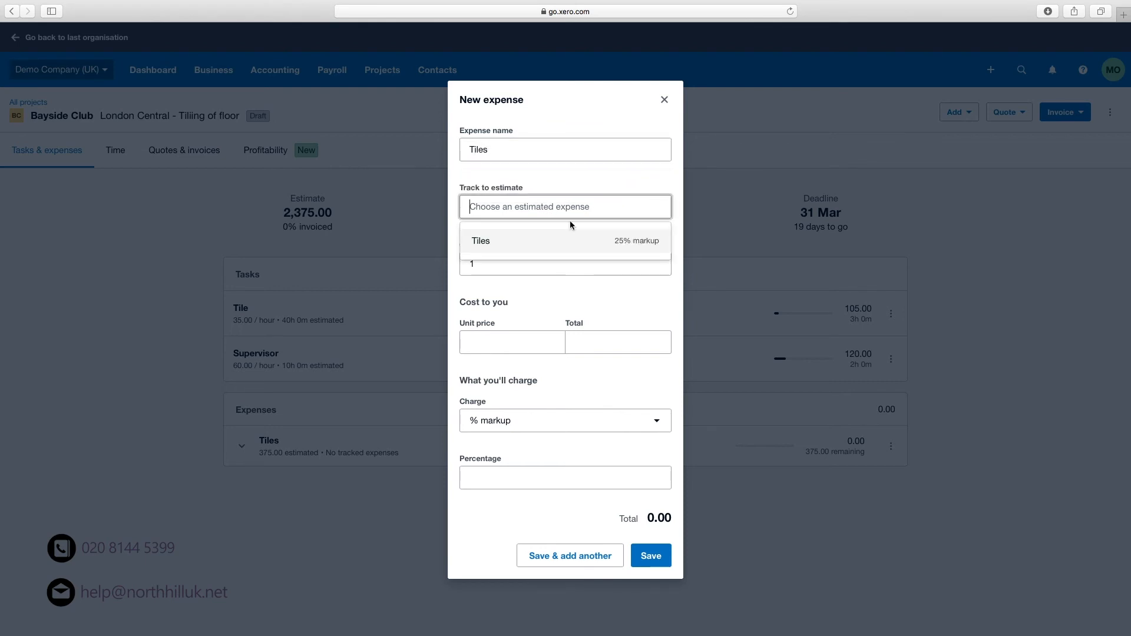
left_click(549, 250)
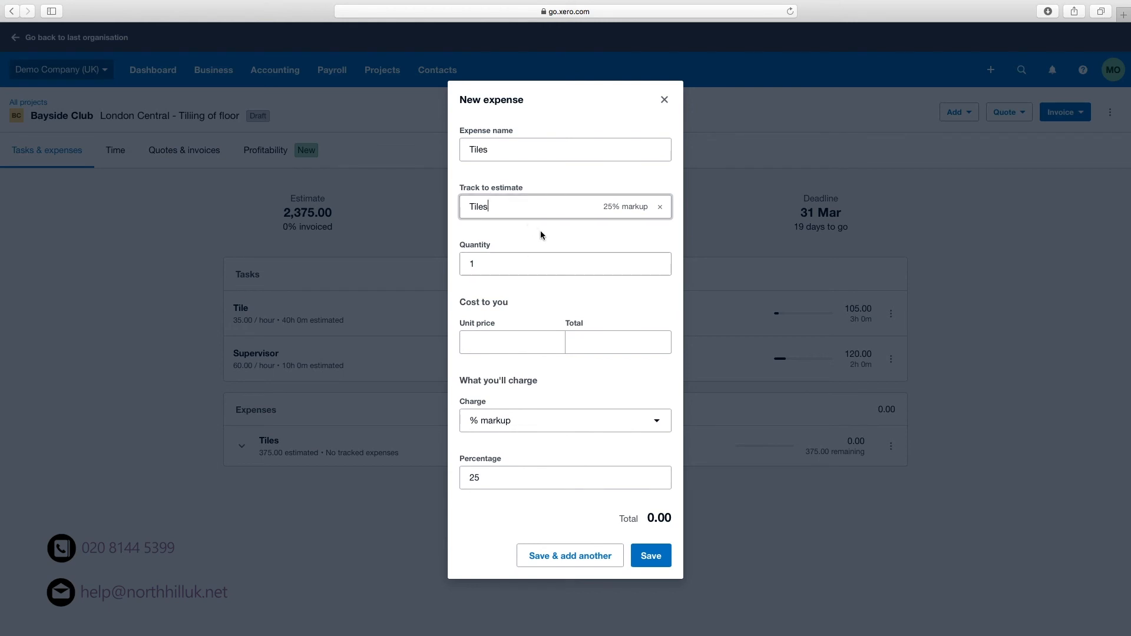
left_click(574, 234)
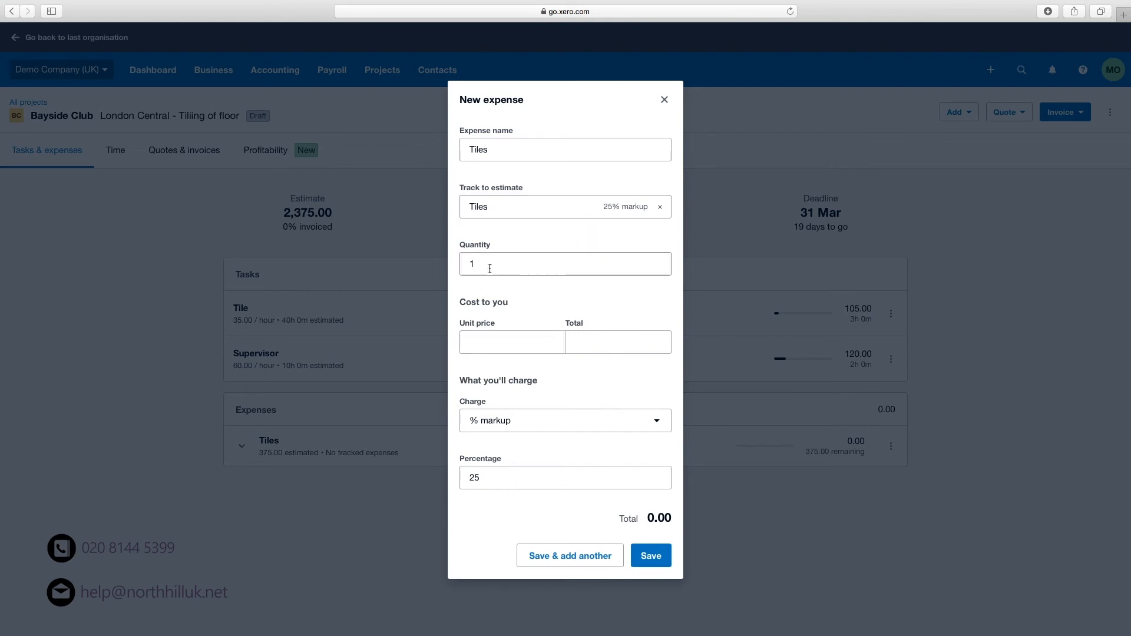
Set the Tiles expense's unit price to 30 and save the expense
left_click(525, 346)
type("30")
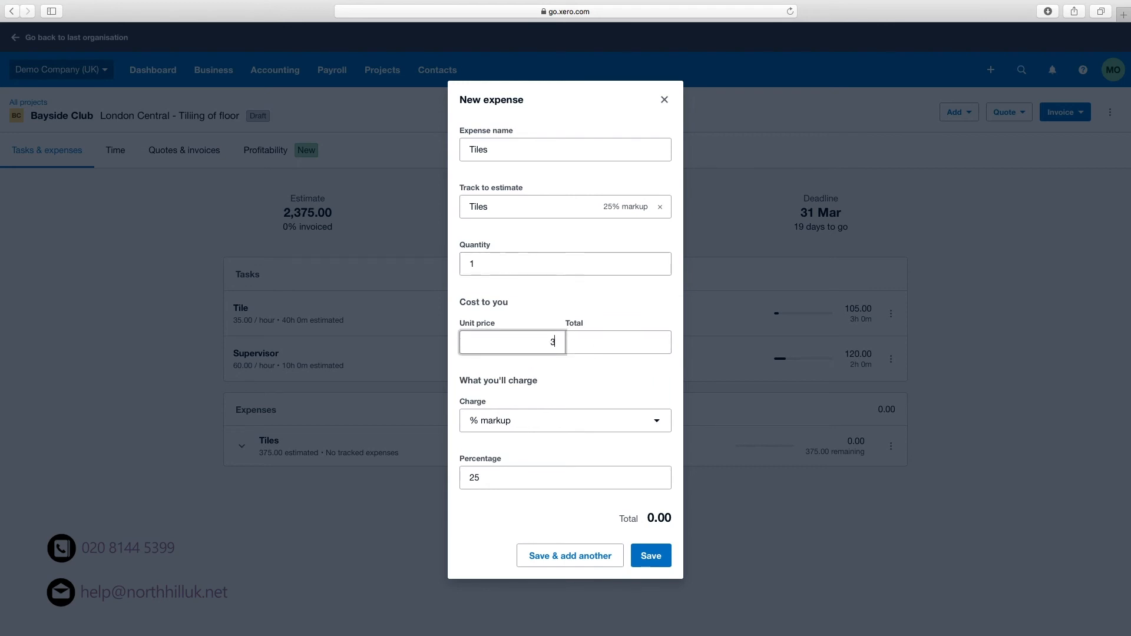
left_click(616, 362)
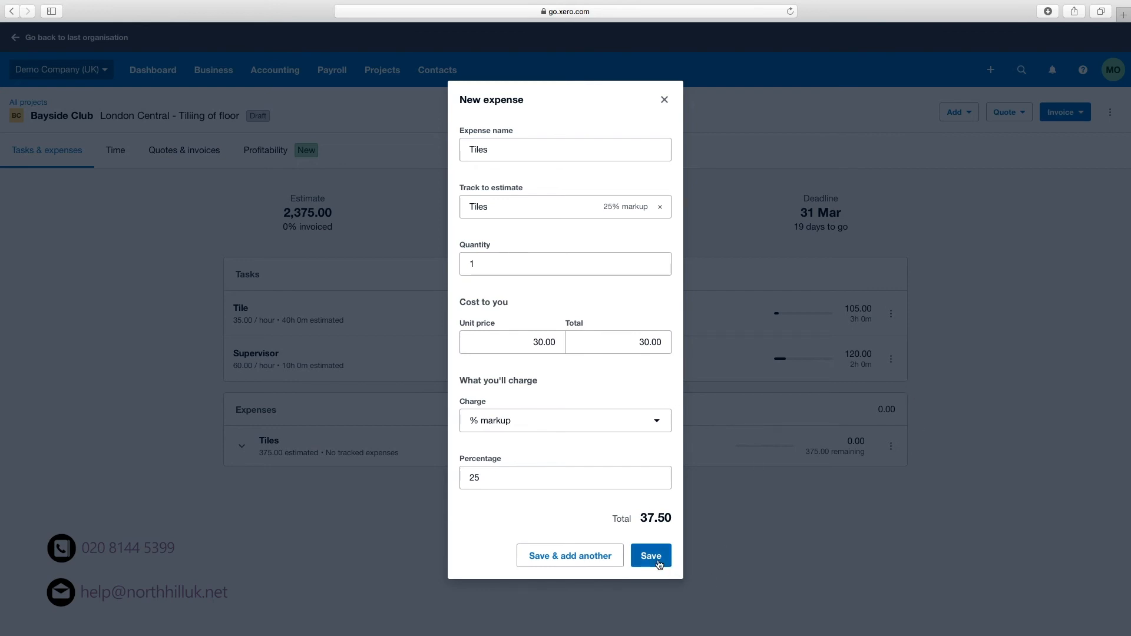
left_click(658, 561)
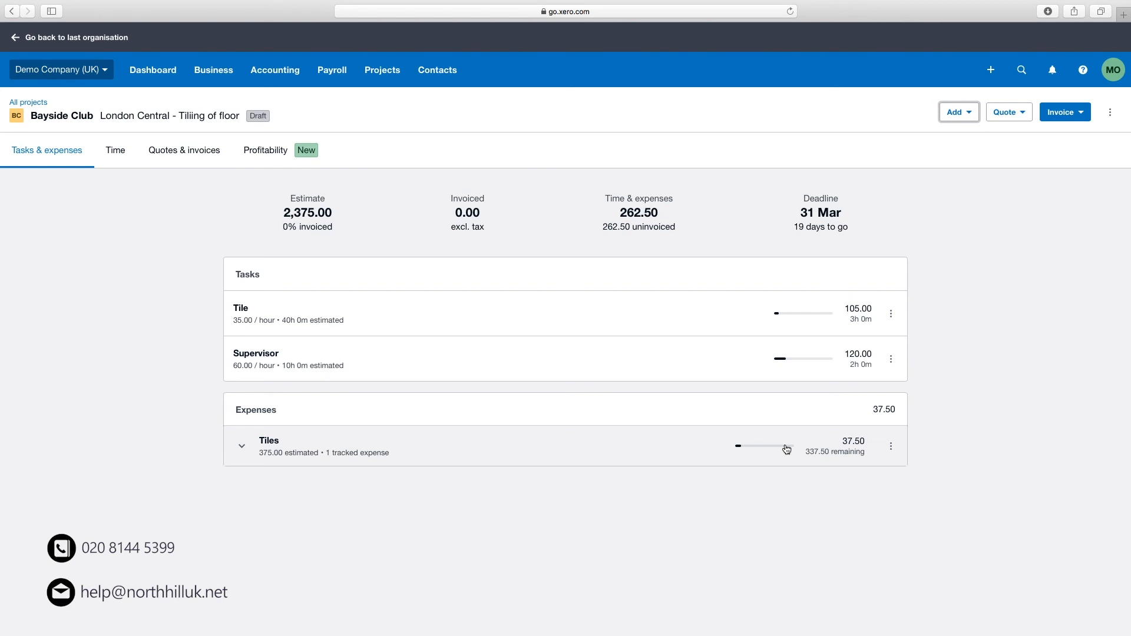
Review the project's profitability overview, including profit, costs, estimate and the value of time, tasks and expenses
left_click(276, 154)
scroll(543, 232, "down", 3)
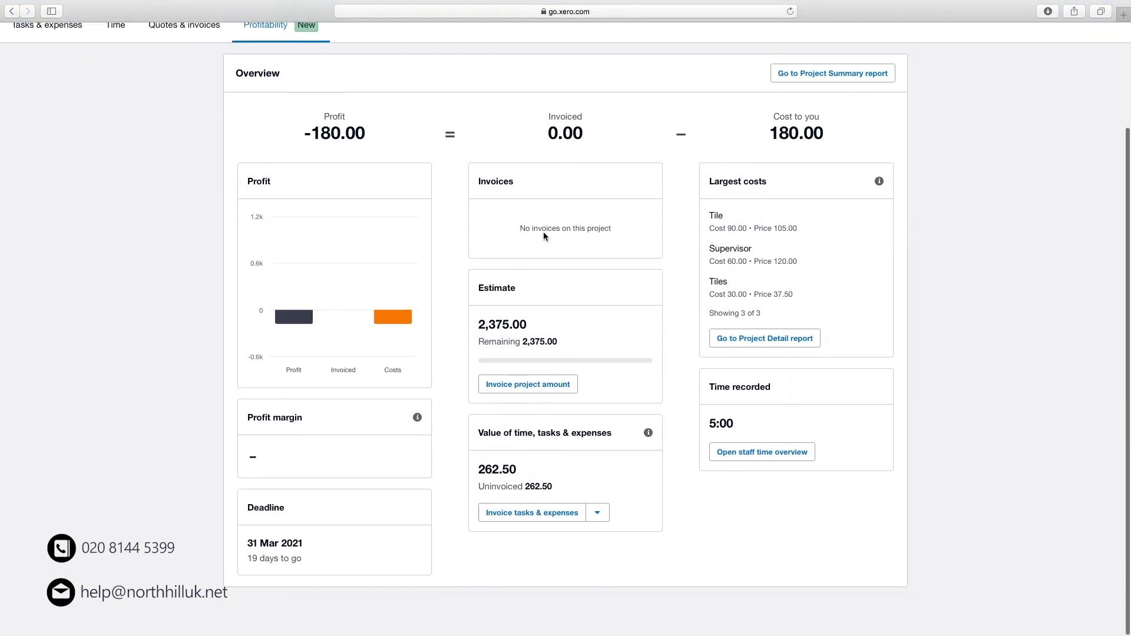
scroll(543, 235, "up", 1)
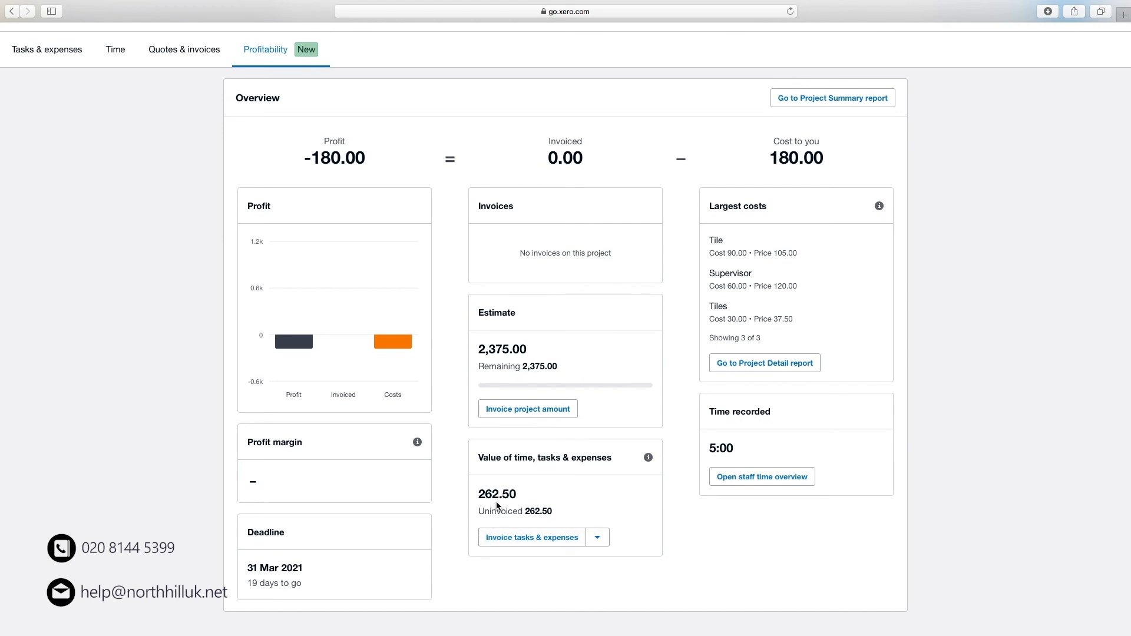
scroll(496, 505, "up", 1)
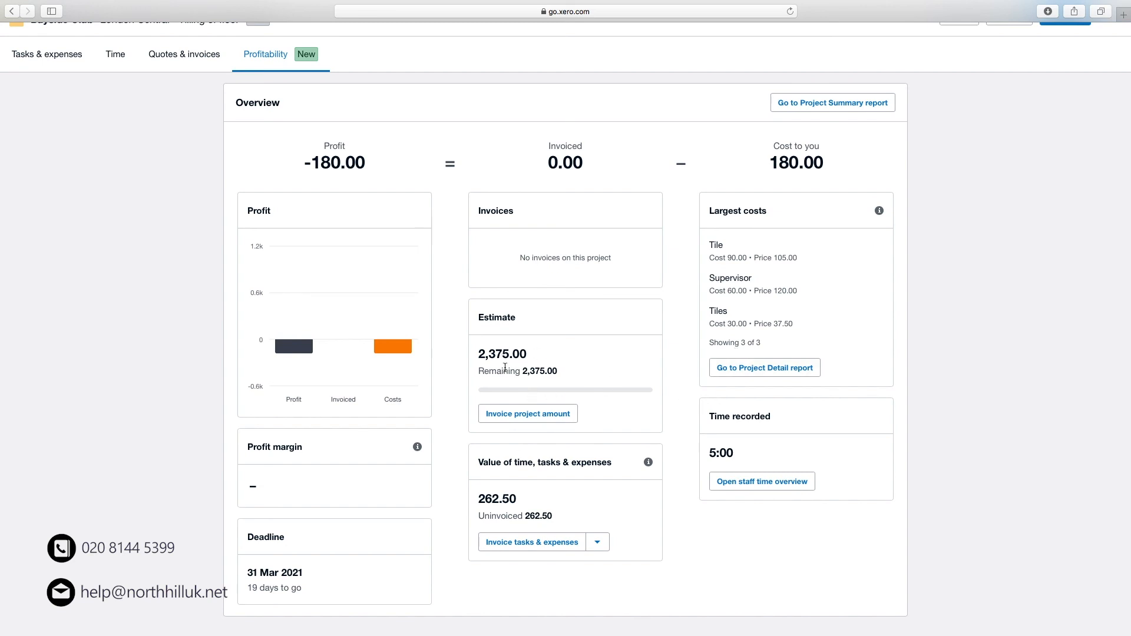
mouse_move(498, 393)
scroll(613, 296, "up", 3)
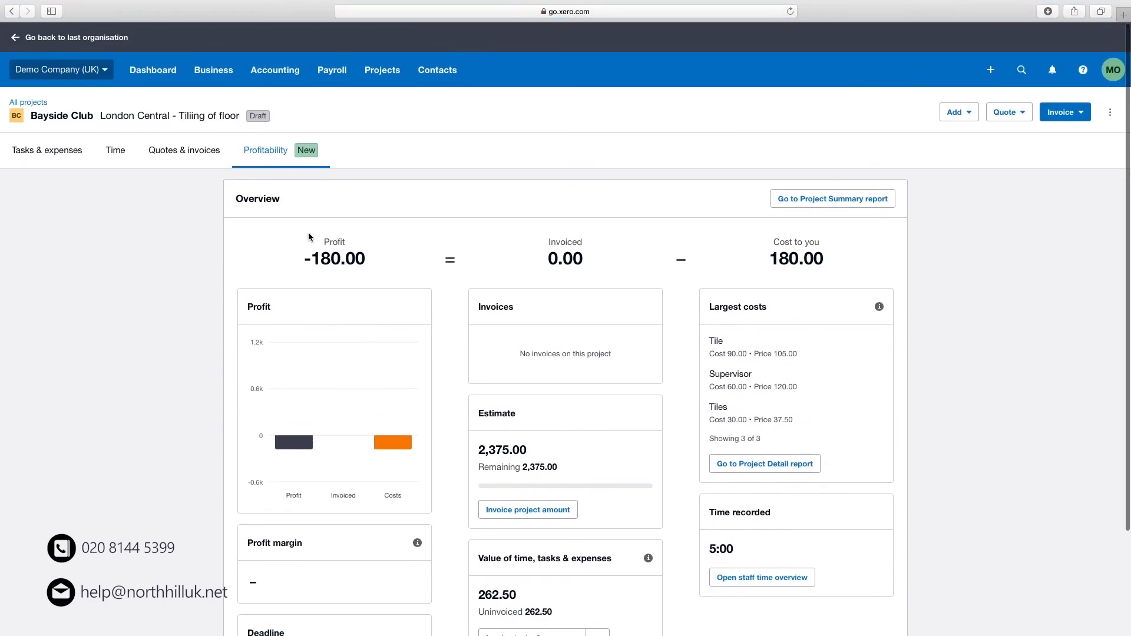
left_click(192, 158)
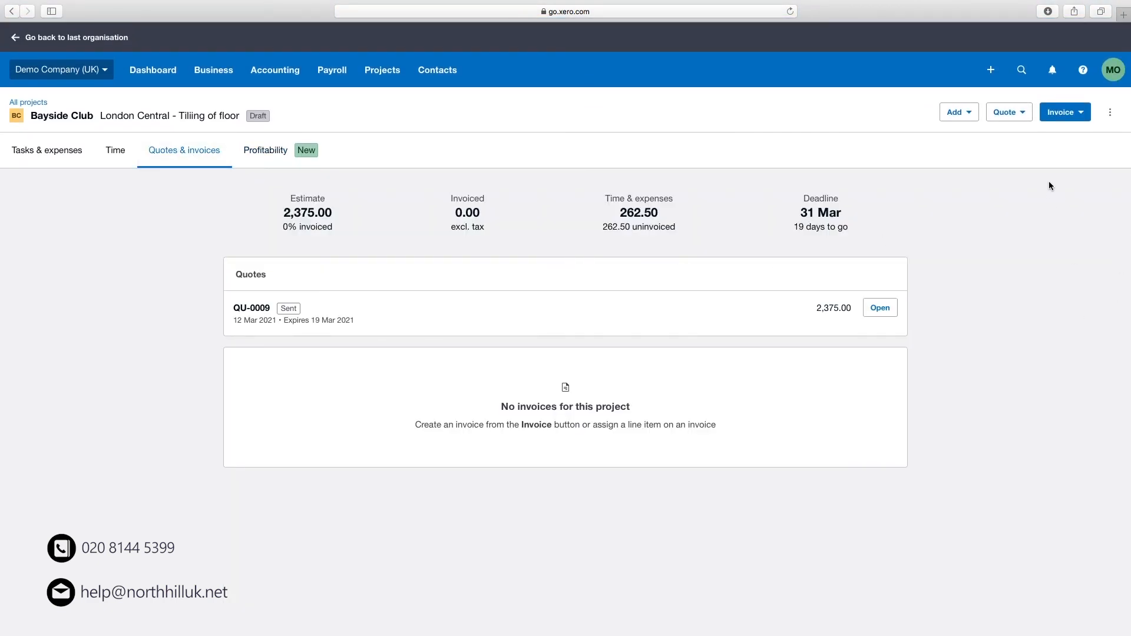
left_click(1062, 121)
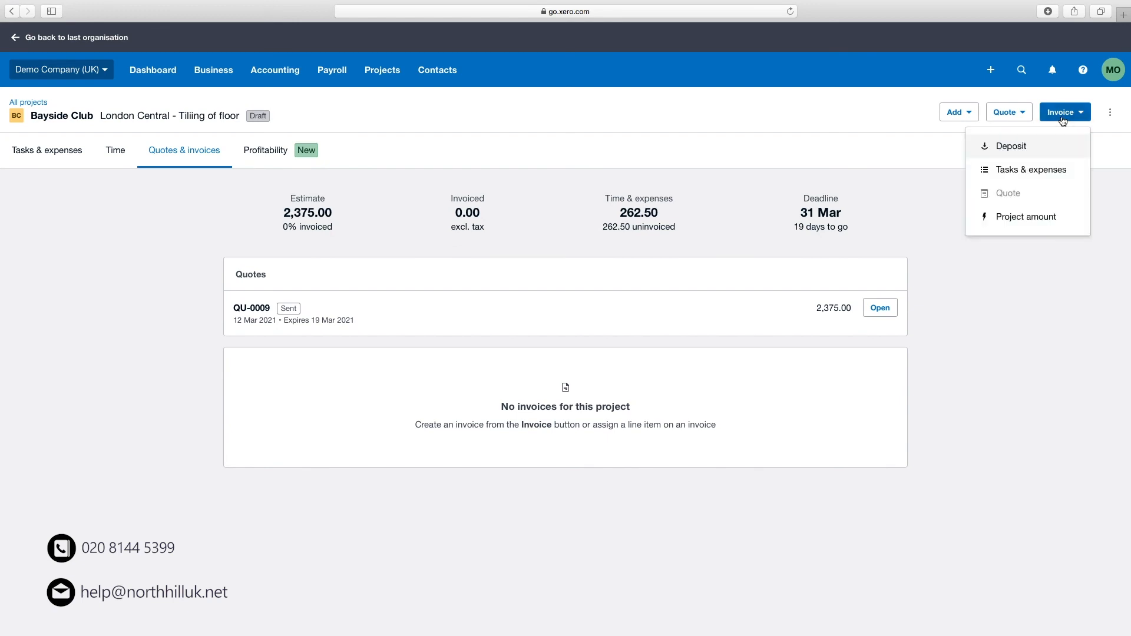
left_click(1030, 169)
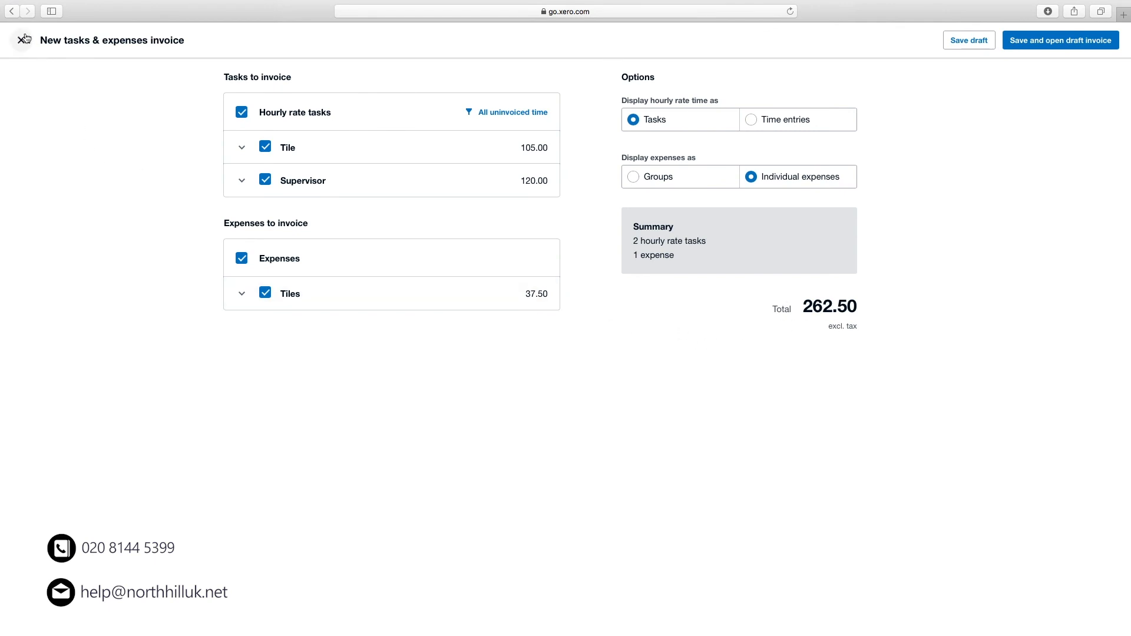
left_click(11, 10)
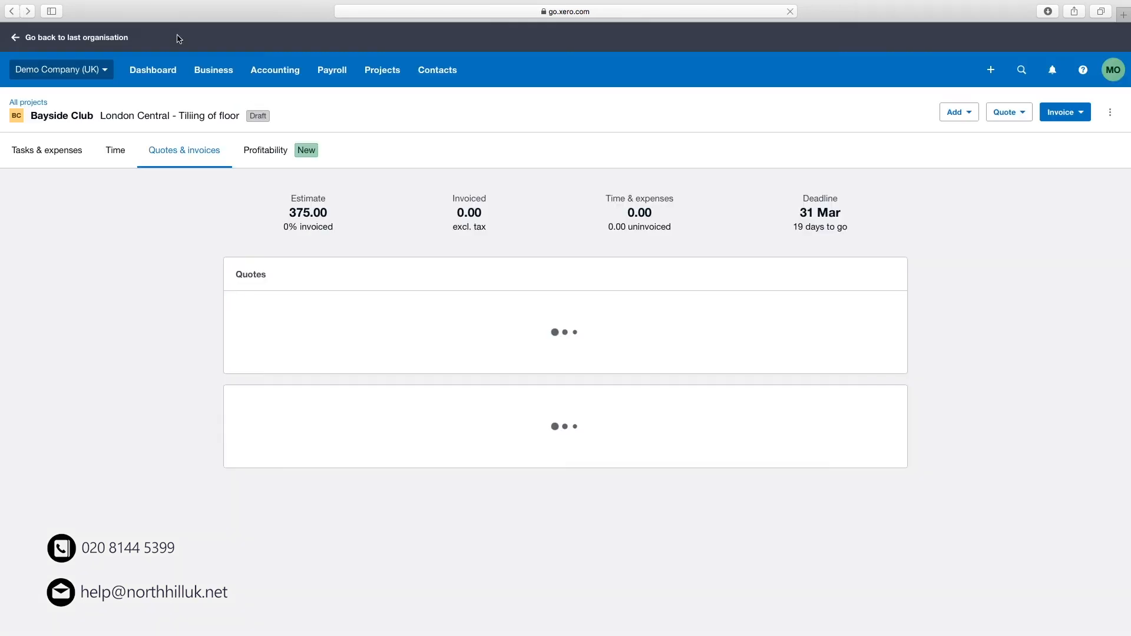
Start a tasks and expenses invoice for the project's Tile and Supervisor tasks and its Tiles expense
left_click(1078, 113)
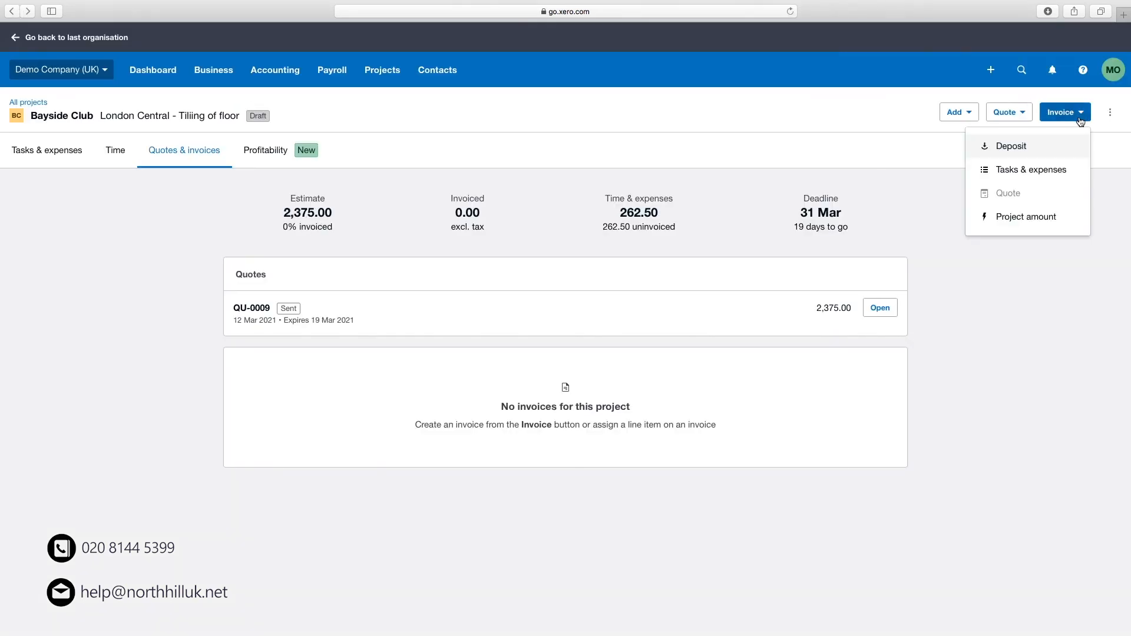
left_click(1039, 171)
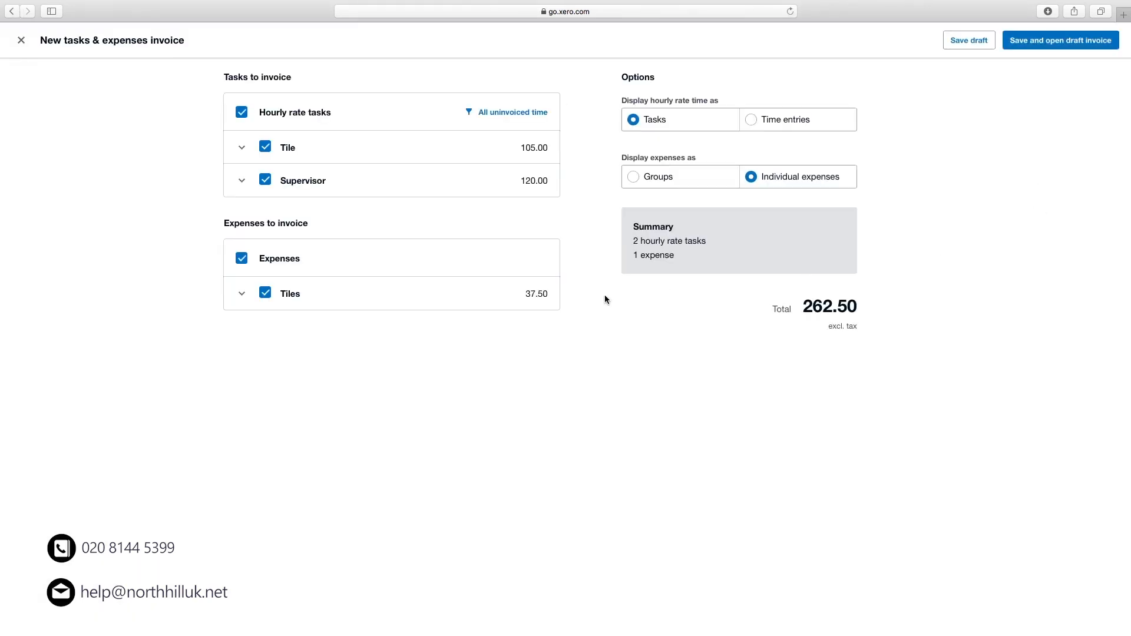